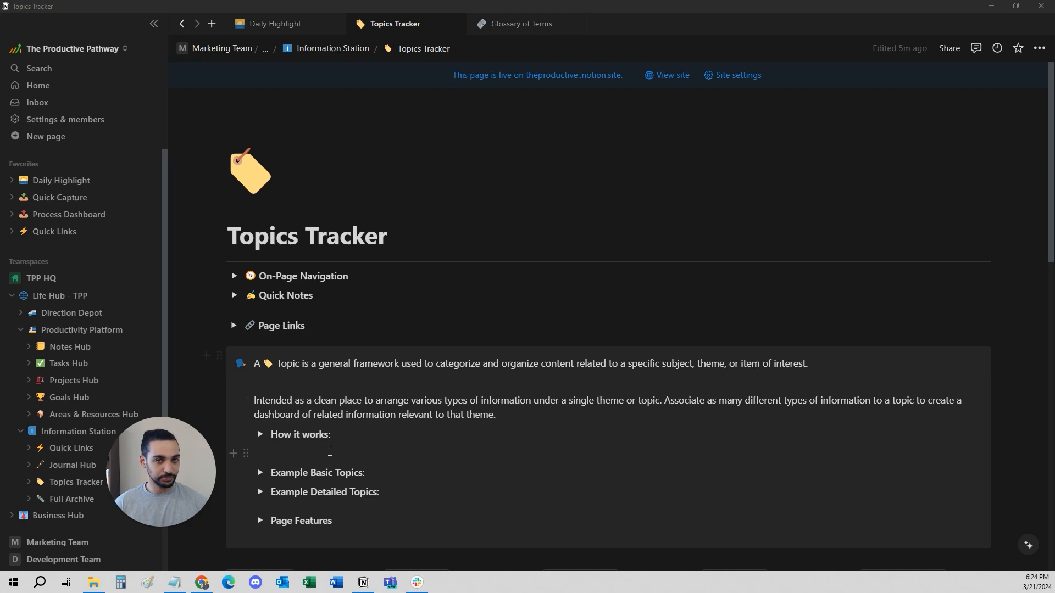
- Review the Example Basic Topics and Example Detailed Topics lists on the Topics Tracker page, then collapse both
{"action": "scroll", "coordinate": [326, 489], "scroll_direction": "down", "scroll_amount": 2}
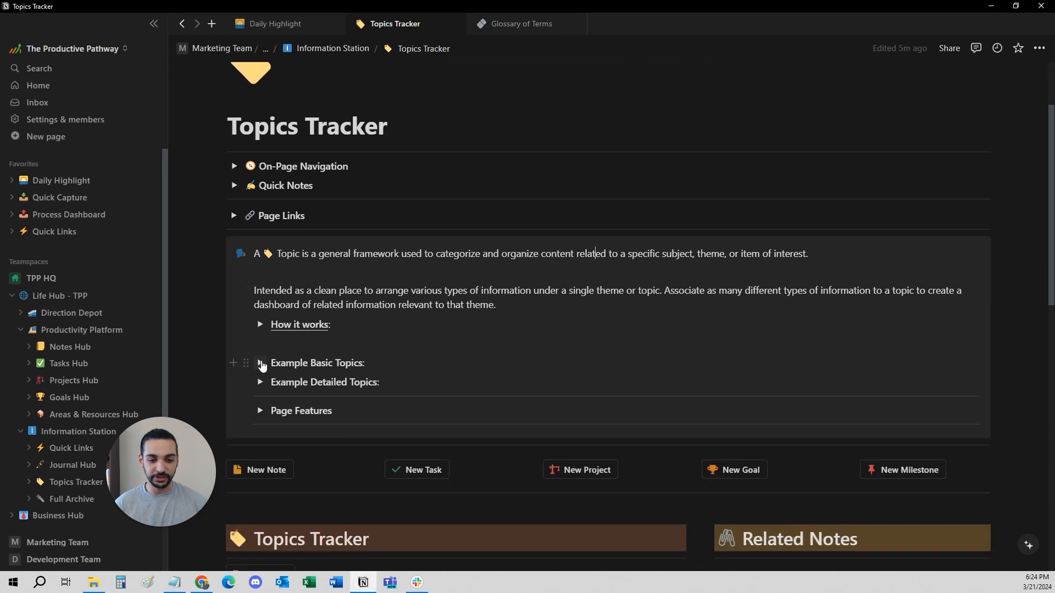
{"action": "left_click", "coordinate": [261, 363]}
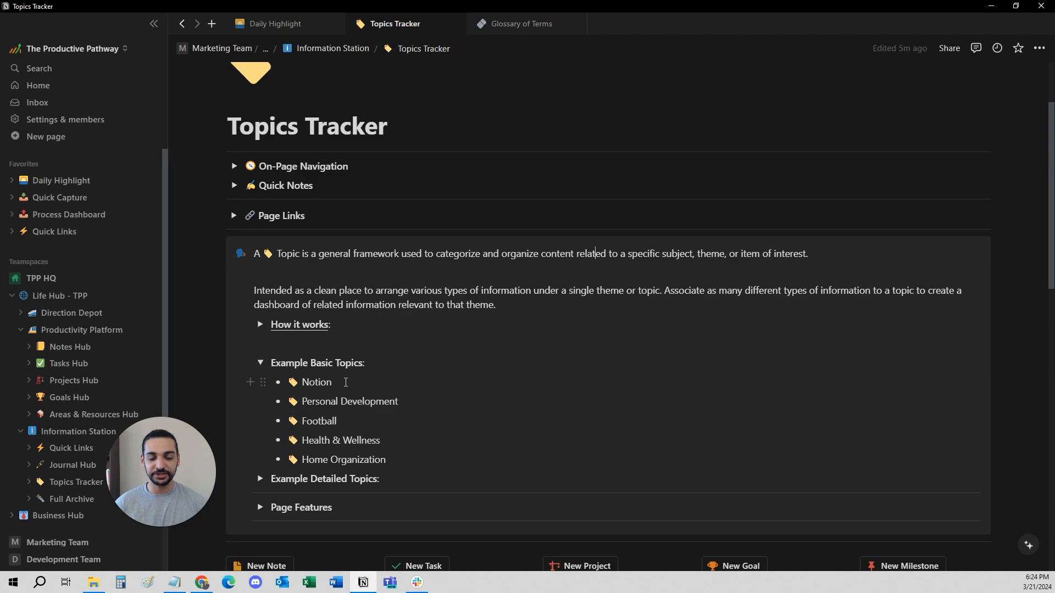
{"action": "left_click_drag", "start_coordinate": [345, 382], "coordinate": [289, 382]}
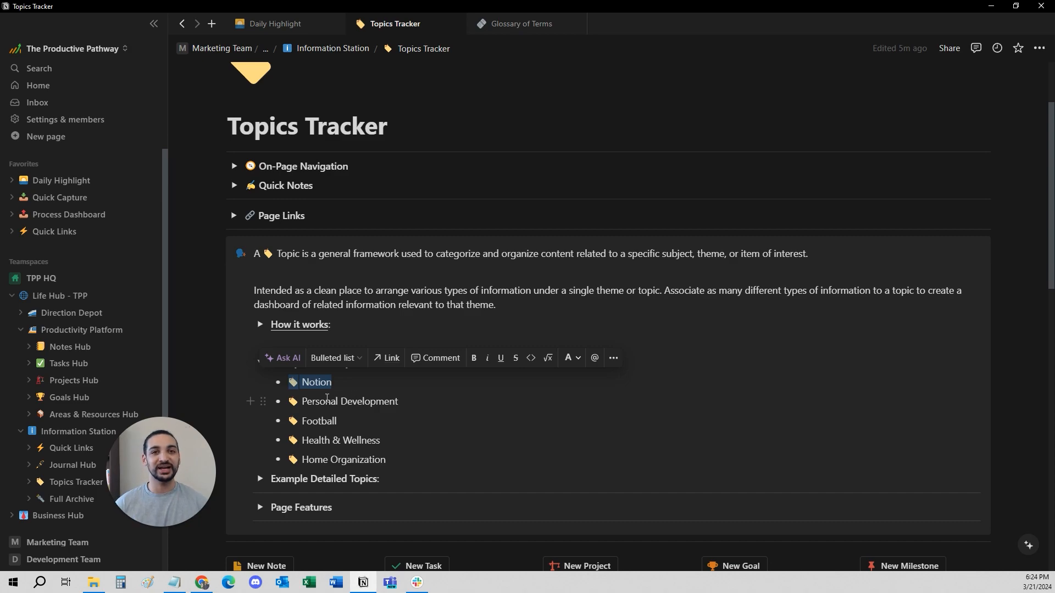
{"action": "left_click", "coordinate": [260, 479]}
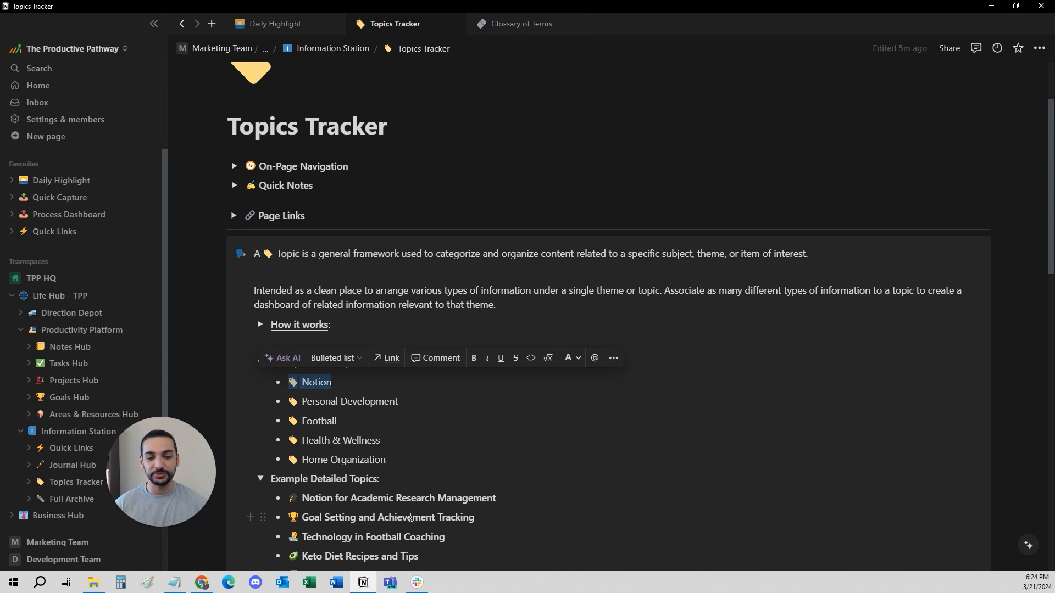
{"action": "left_click", "coordinate": [260, 478]}
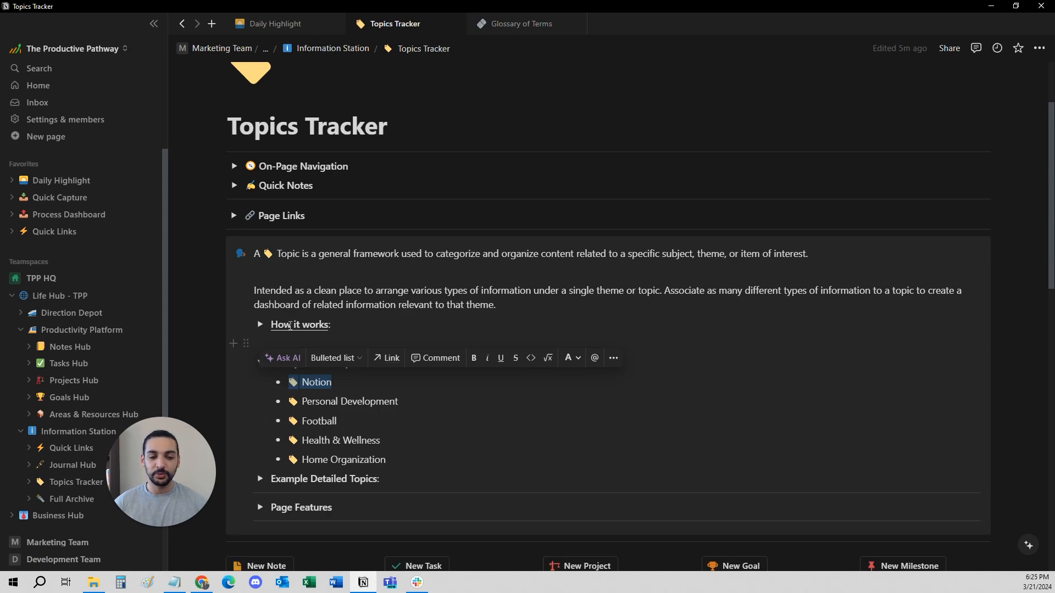
{"action": "left_click", "coordinate": [261, 363]}
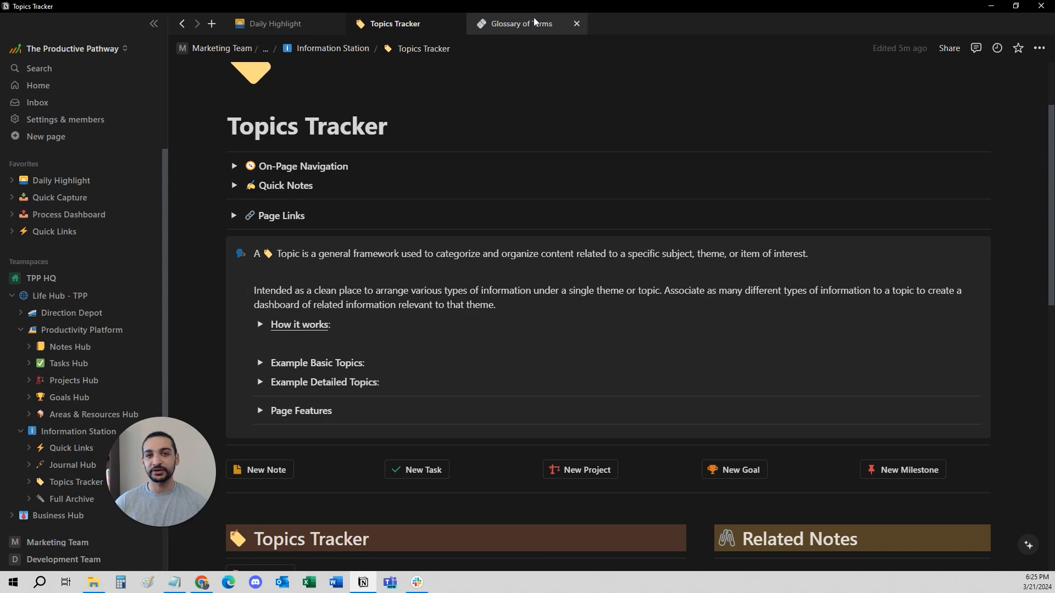
- Go to the Glossary of Terms page, look over its topic groups and expand the Learning & Education group
{"action": "left_click", "coordinate": [520, 27]}
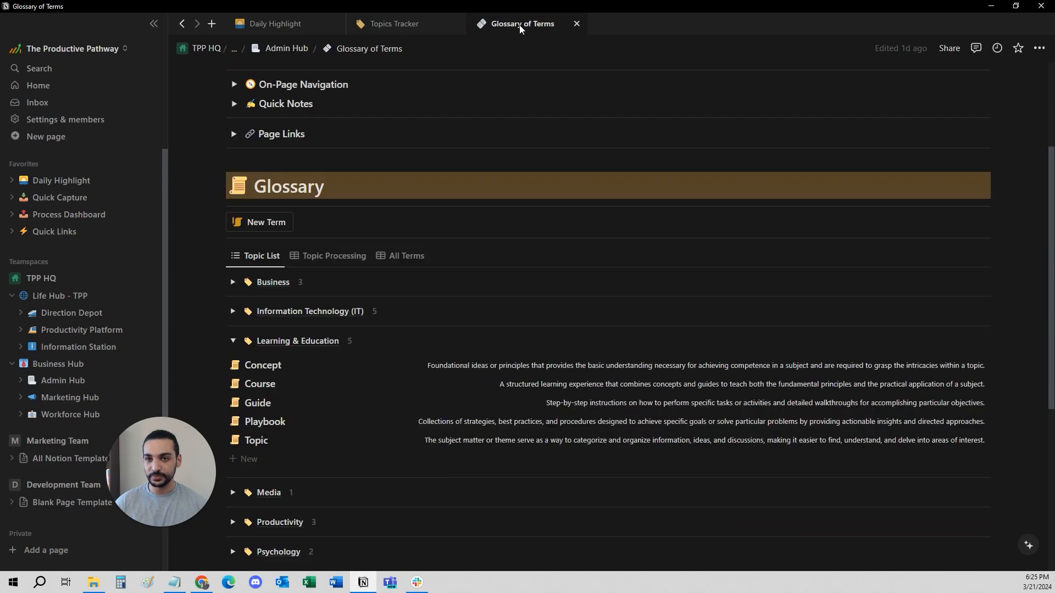
{"action": "scroll", "coordinate": [400, 193], "scroll_direction": "up", "scroll_amount": 3}
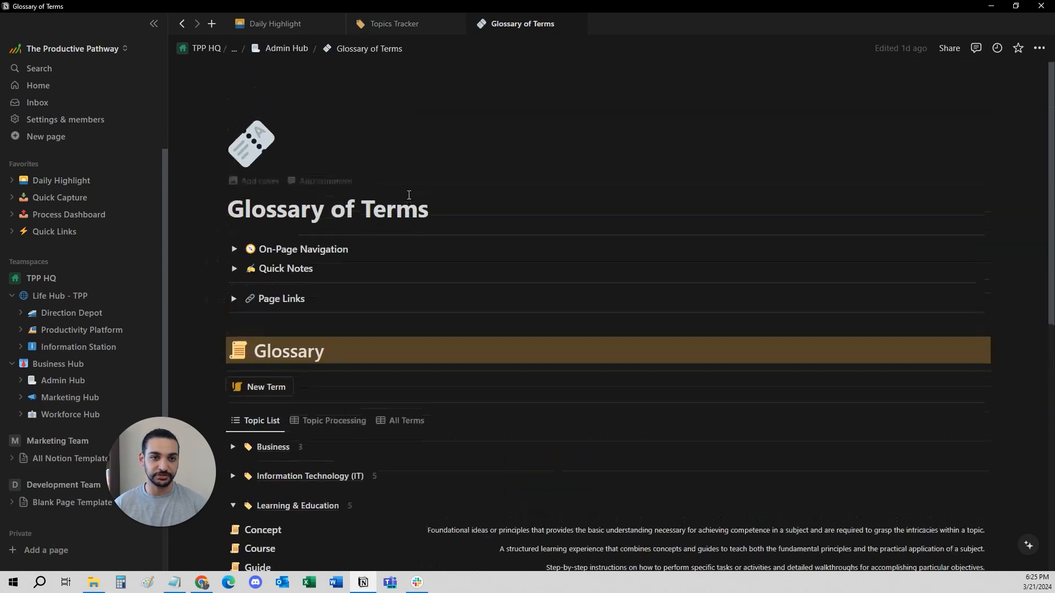
{"action": "left_click", "coordinate": [231, 453]}
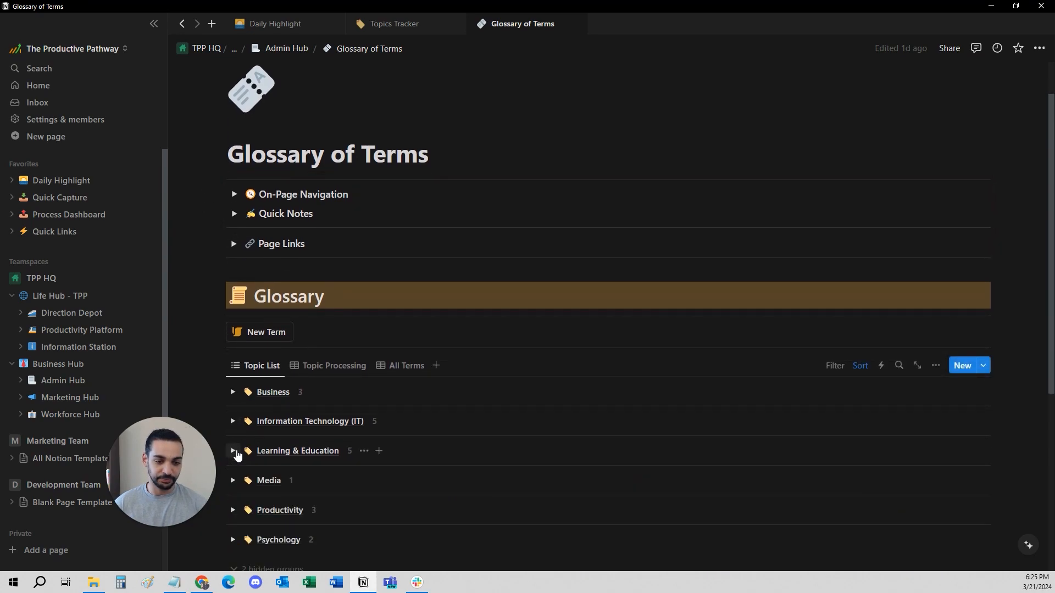
{"action": "scroll", "coordinate": [266, 427], "scroll_direction": "down", "scroll_amount": 1}
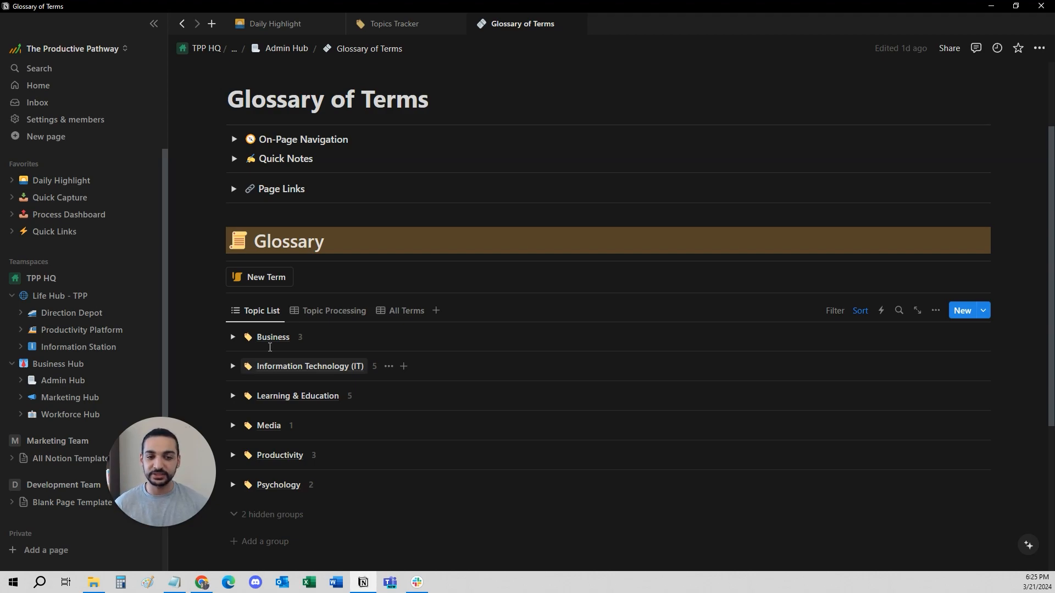
{"action": "scroll", "coordinate": [248, 314], "scroll_direction": "down", "scroll_amount": 2}
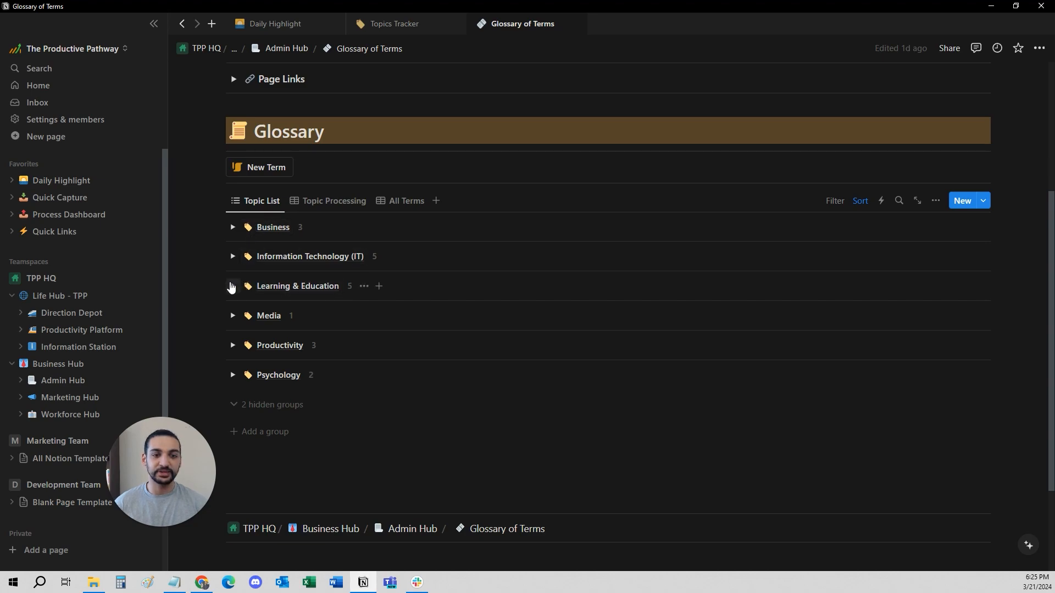
{"action": "left_click", "coordinate": [232, 287]}
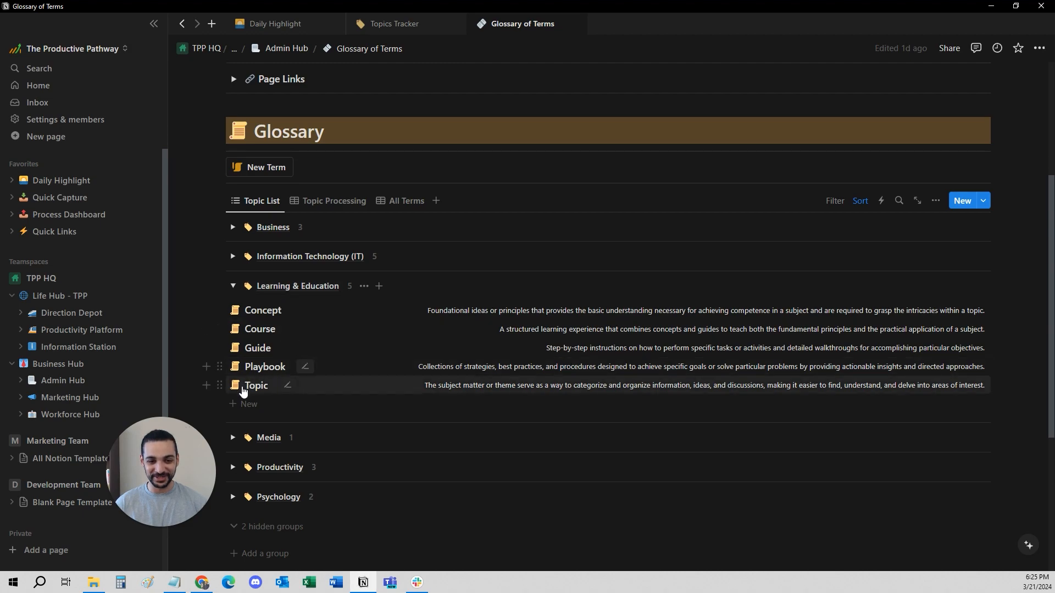
- Open the Topic glossary term, review its definition, example, Details and Related Terms sections, and close it
{"action": "left_click", "coordinate": [251, 391]}
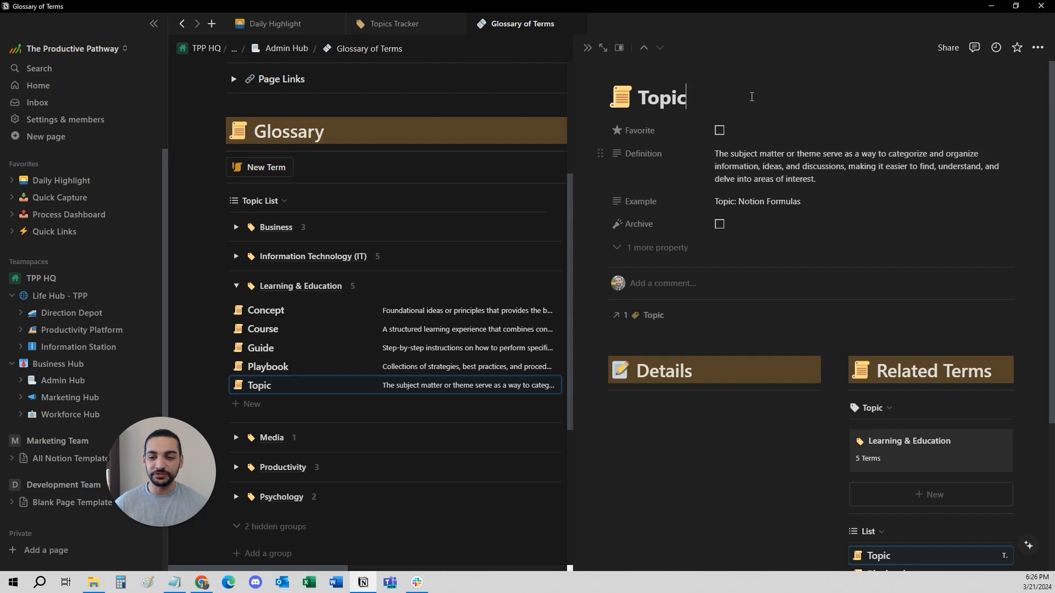
{"action": "scroll", "coordinate": [801, 195], "scroll_direction": "down", "scroll_amount": 5}
{"action": "scroll", "coordinate": [760, 254], "scroll_direction": "down", "scroll_amount": 1}
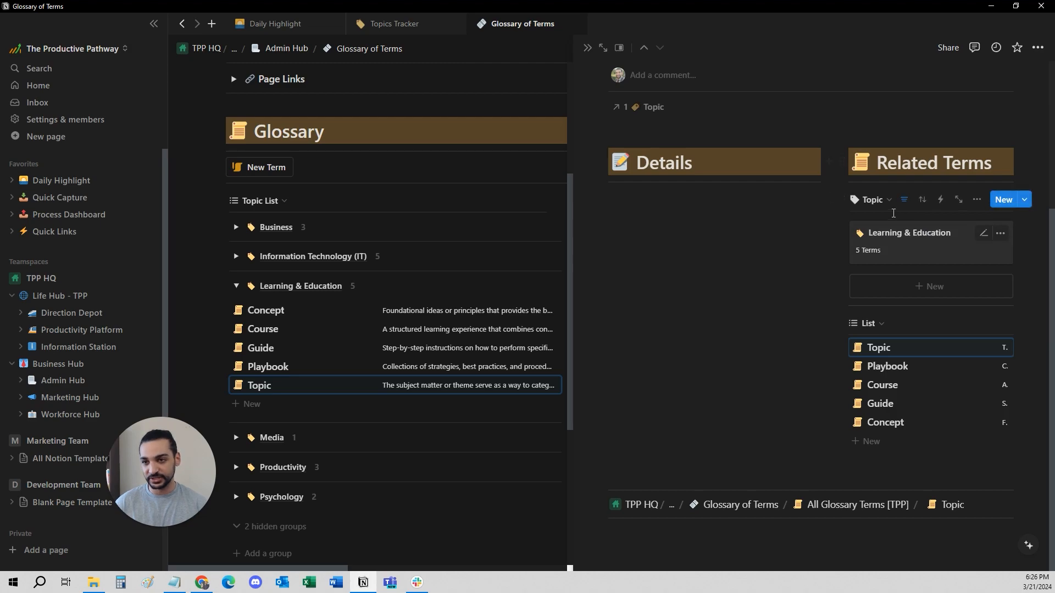
{"action": "scroll", "coordinate": [626, 115], "scroll_direction": "up", "scroll_amount": 5}
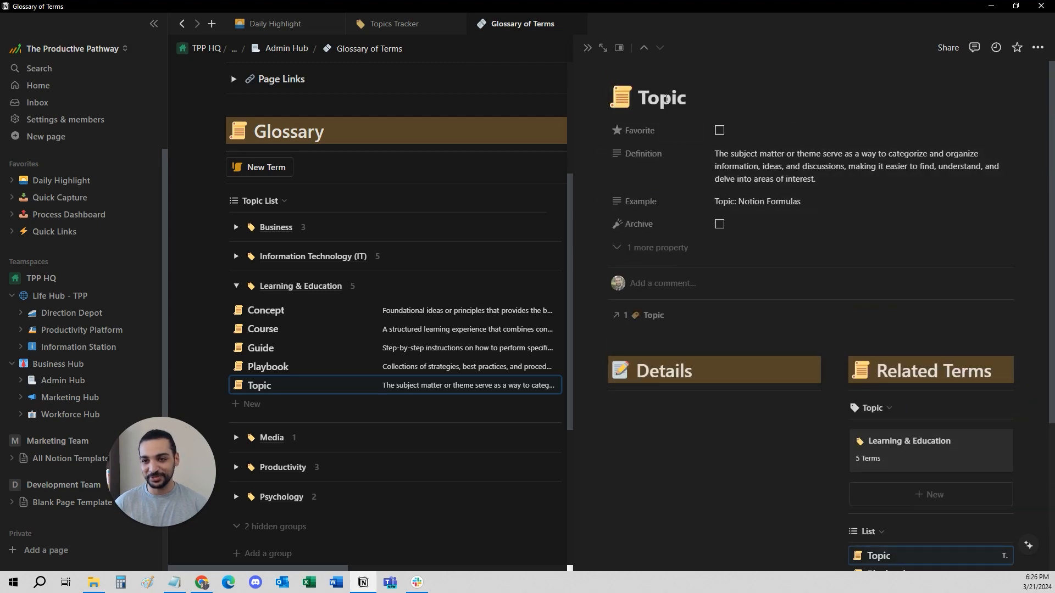
{"action": "scroll", "coordinate": [795, 200], "scroll_direction": "down", "scroll_amount": 5}
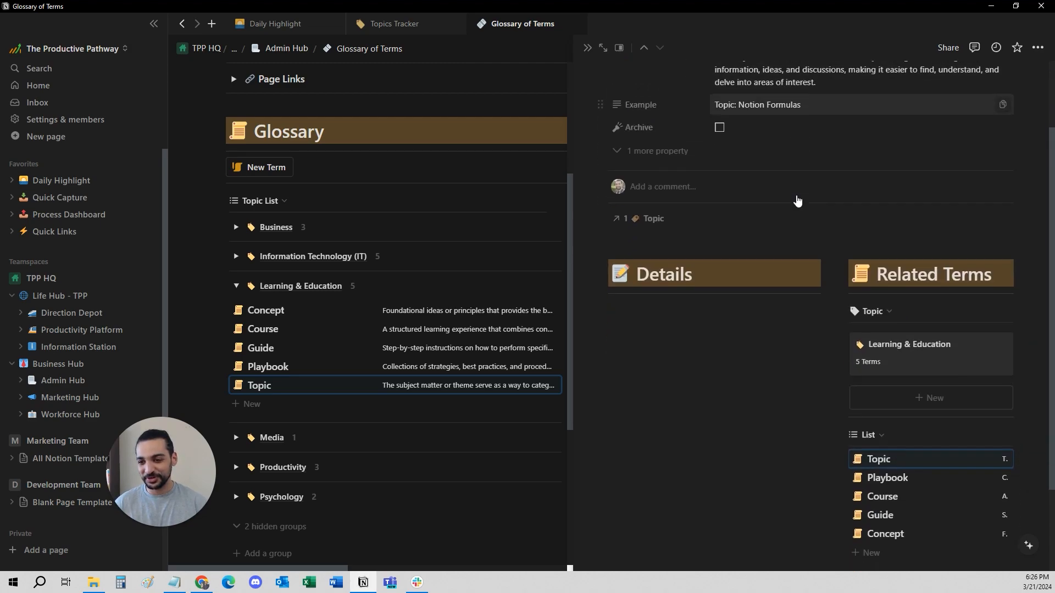
{"action": "triple_click", "coordinate": [881, 161]}
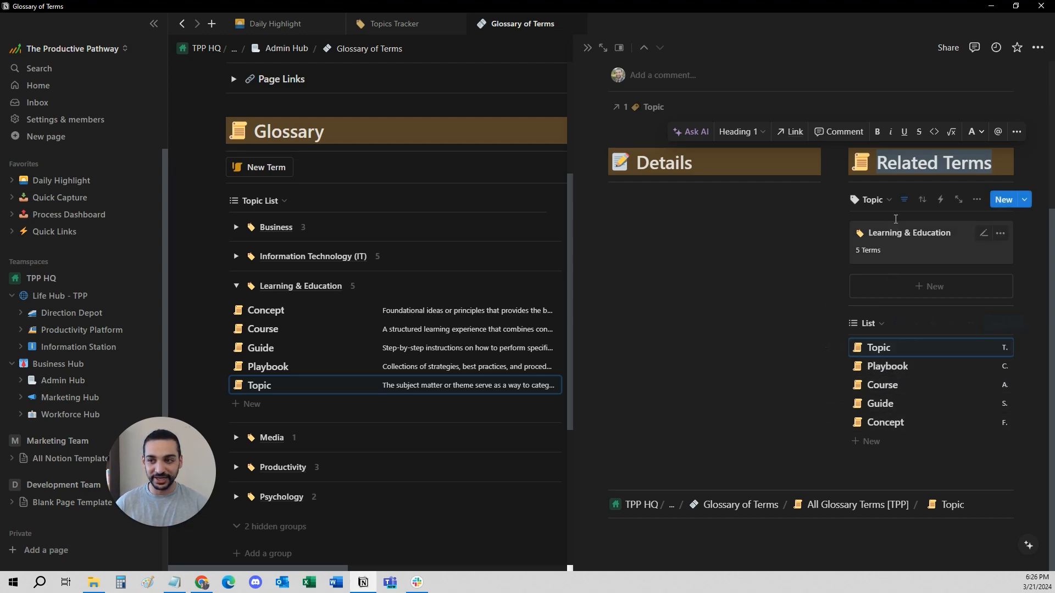
{"action": "left_click", "coordinate": [709, 256]}
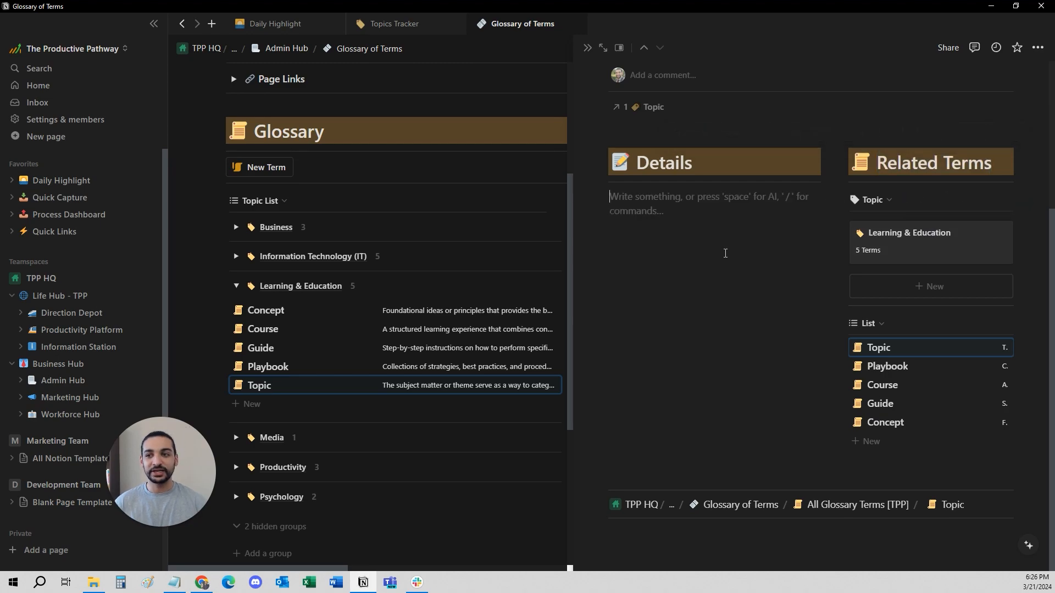
{"action": "scroll", "coordinate": [725, 263], "scroll_direction": "up", "scroll_amount": 4}
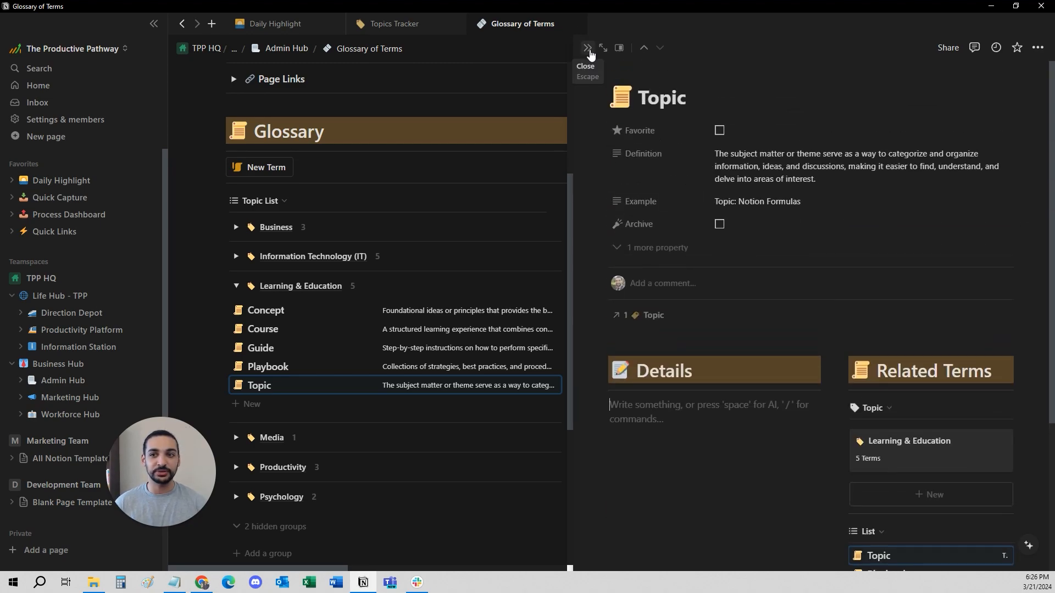
{"action": "left_click", "coordinate": [587, 49]}
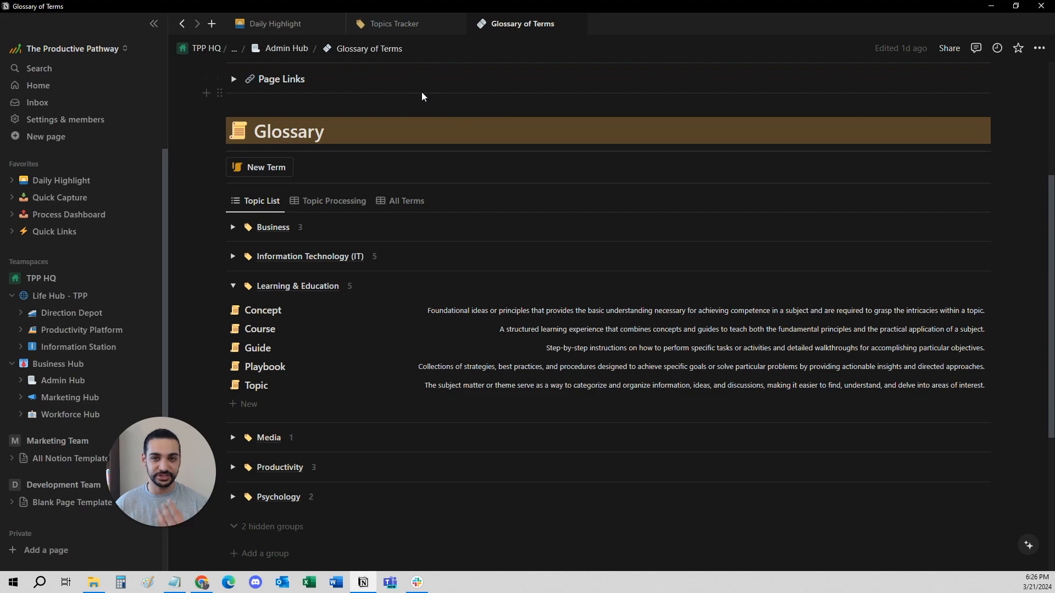
- Return to the Topics Tracker page, open the Notion topic card and look over its properties and linked sections
{"action": "left_click", "coordinate": [407, 27]}
{"action": "scroll", "coordinate": [406, 278], "scroll_direction": "down", "scroll_amount": 6}
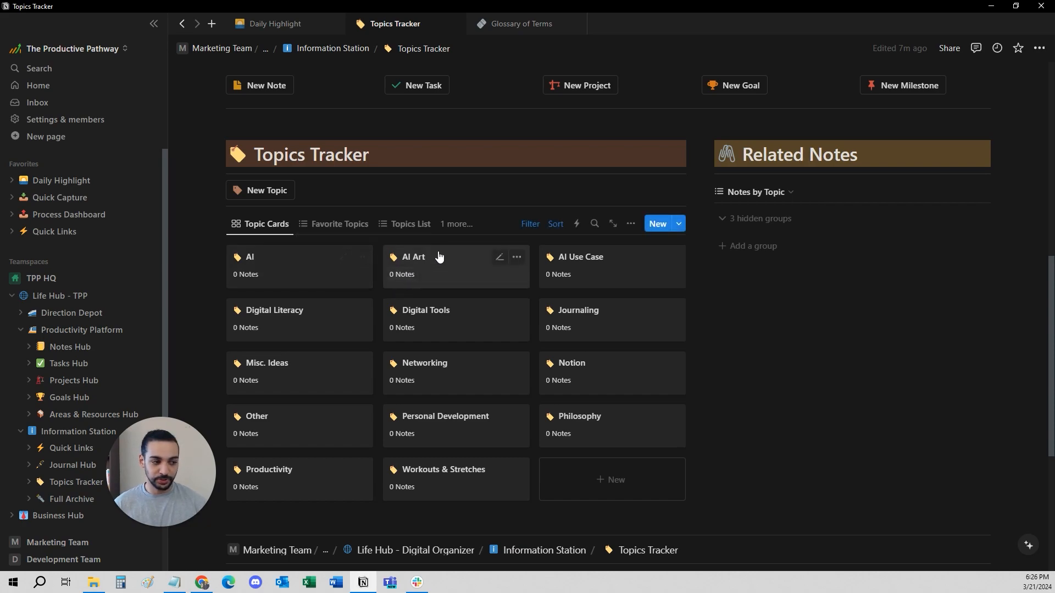
{"action": "scroll", "coordinate": [412, 236], "scroll_direction": "down", "scroll_amount": 1}
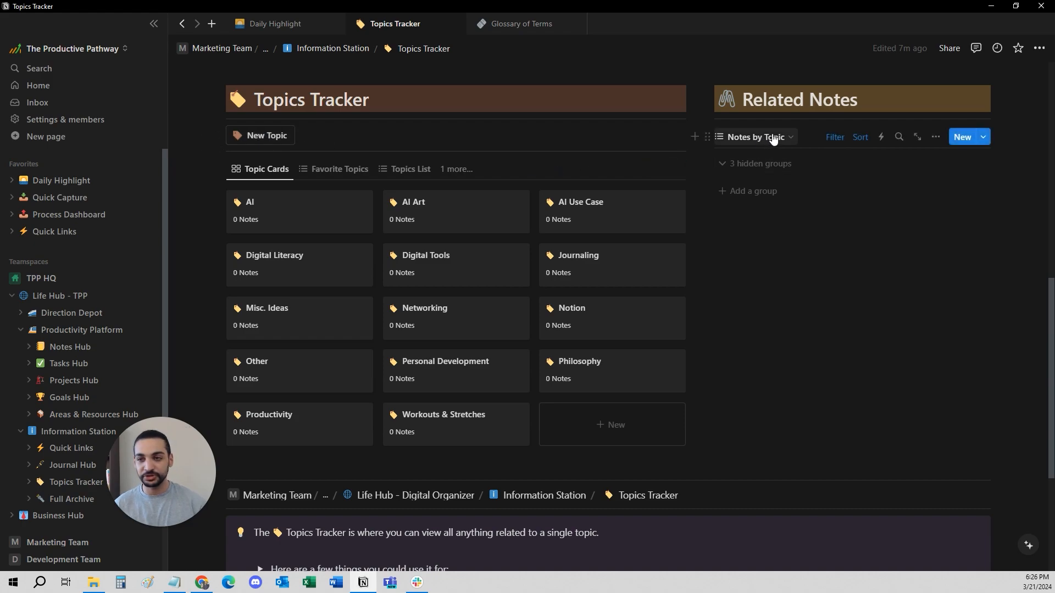
{"action": "left_click", "coordinate": [575, 314]}
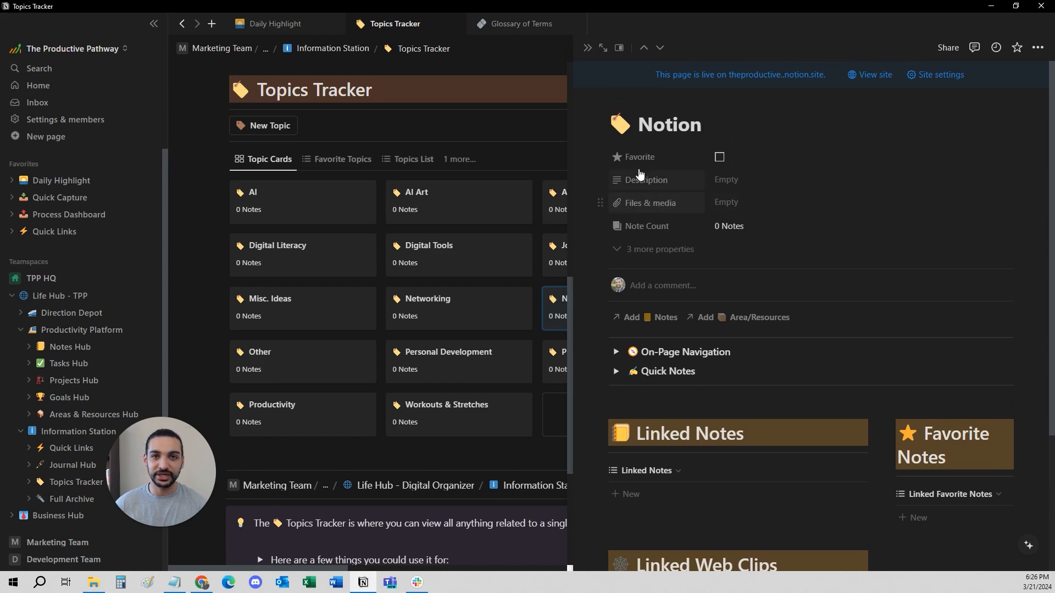
{"action": "scroll", "coordinate": [668, 236], "scroll_direction": "down", "scroll_amount": 1}
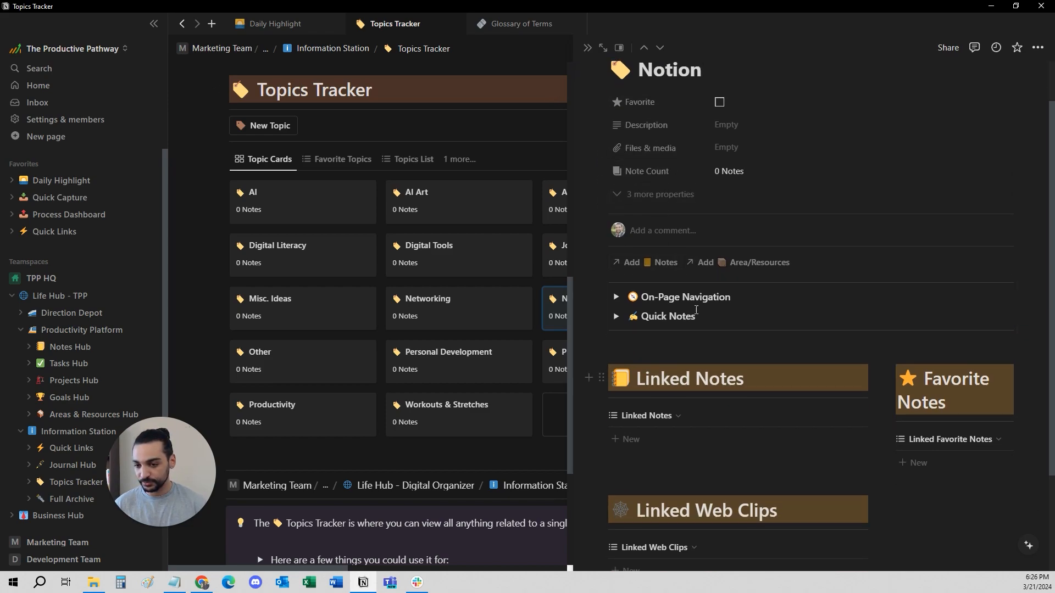
{"action": "scroll", "coordinate": [689, 316], "scroll_direction": "down", "scroll_amount": 1}
{"action": "scroll", "coordinate": [668, 322], "scroll_direction": "up", "scroll_amount": 1}
{"action": "scroll", "coordinate": [632, 237], "scroll_direction": "up", "scroll_amount": 1}
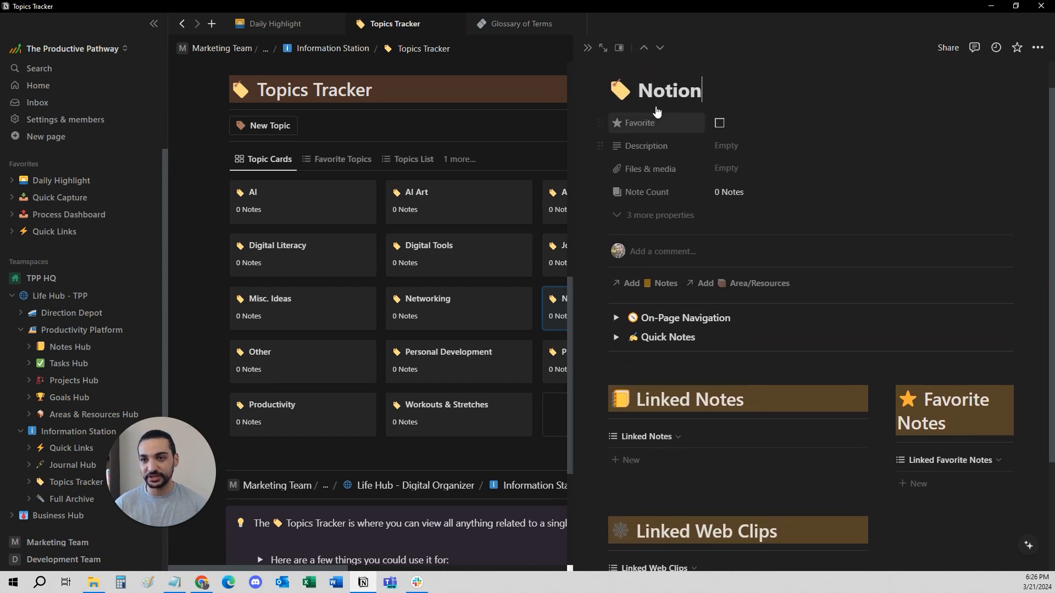
- Replace the Notion topic's icon with the custom image Notion Icon emoji.png from Brand Assets > Notion Material
{"action": "left_click", "coordinate": [623, 139]}
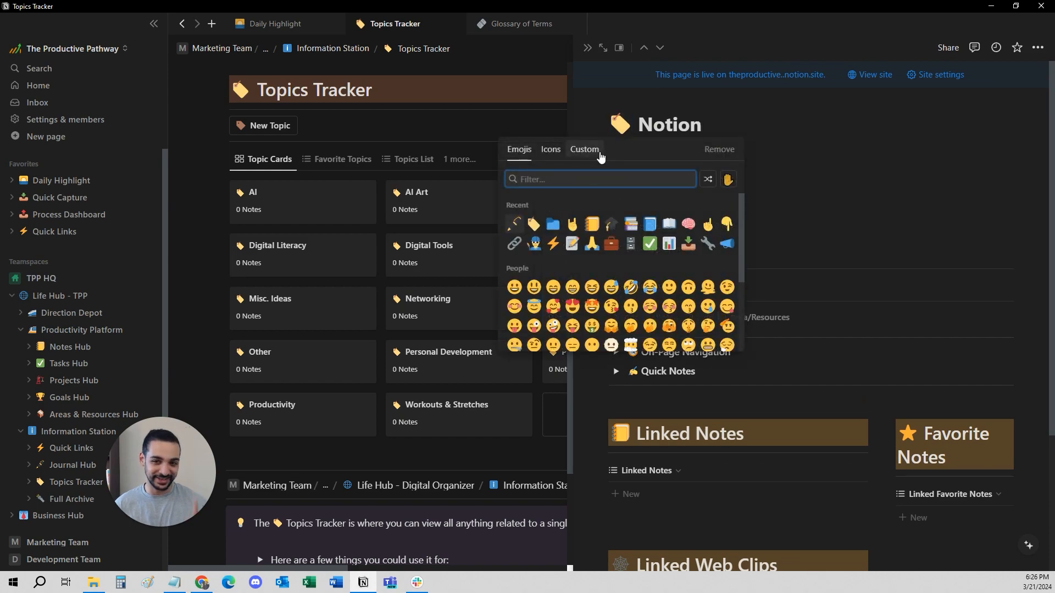
{"action": "left_click", "coordinate": [593, 151]}
{"action": "left_click", "coordinate": [591, 213]}
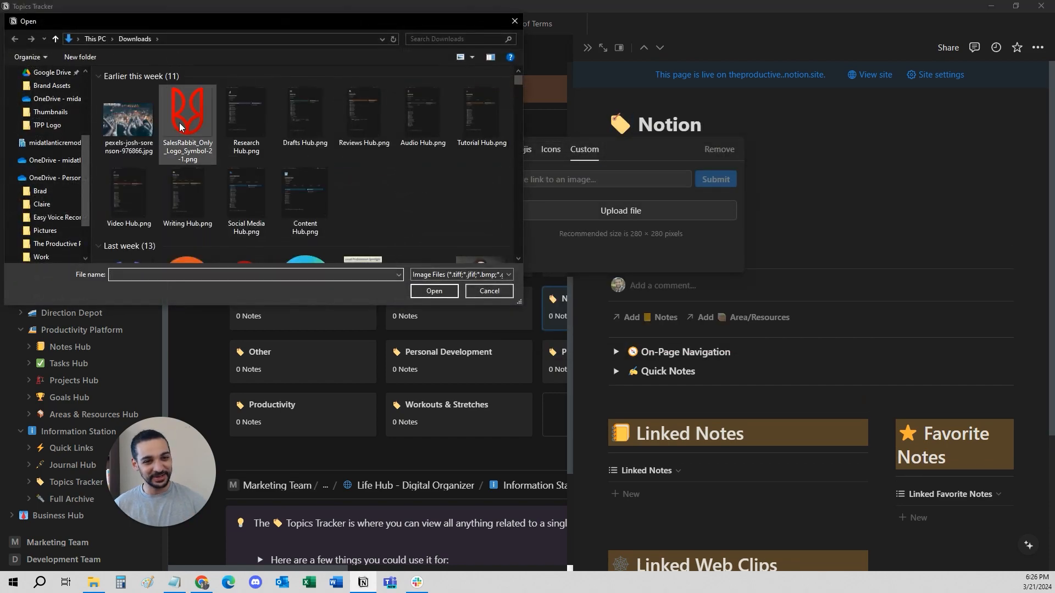
{"action": "left_click", "coordinate": [53, 86]}
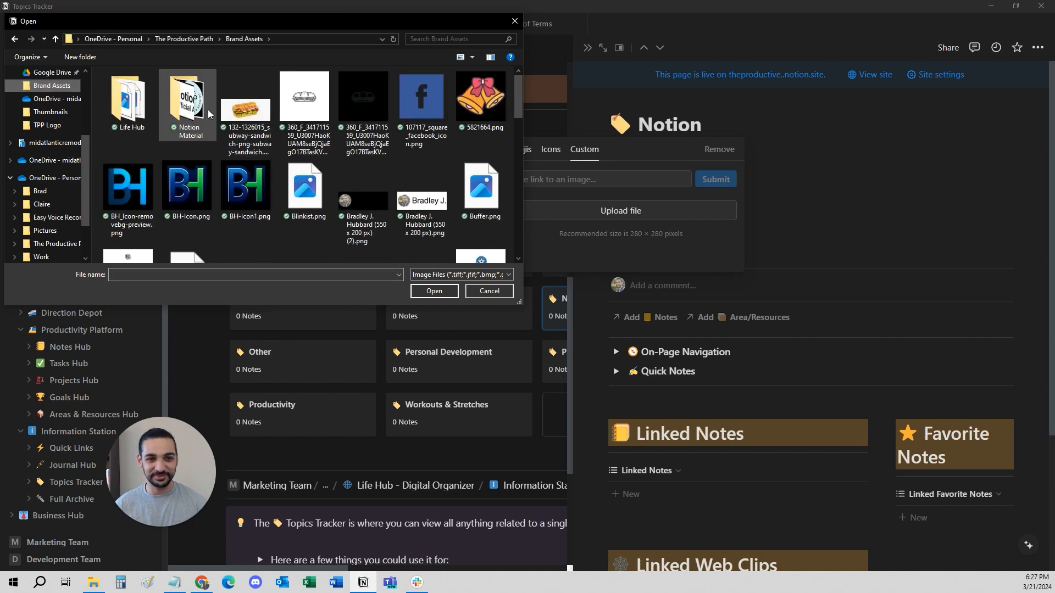
{"action": "double_click", "coordinate": [189, 106]}
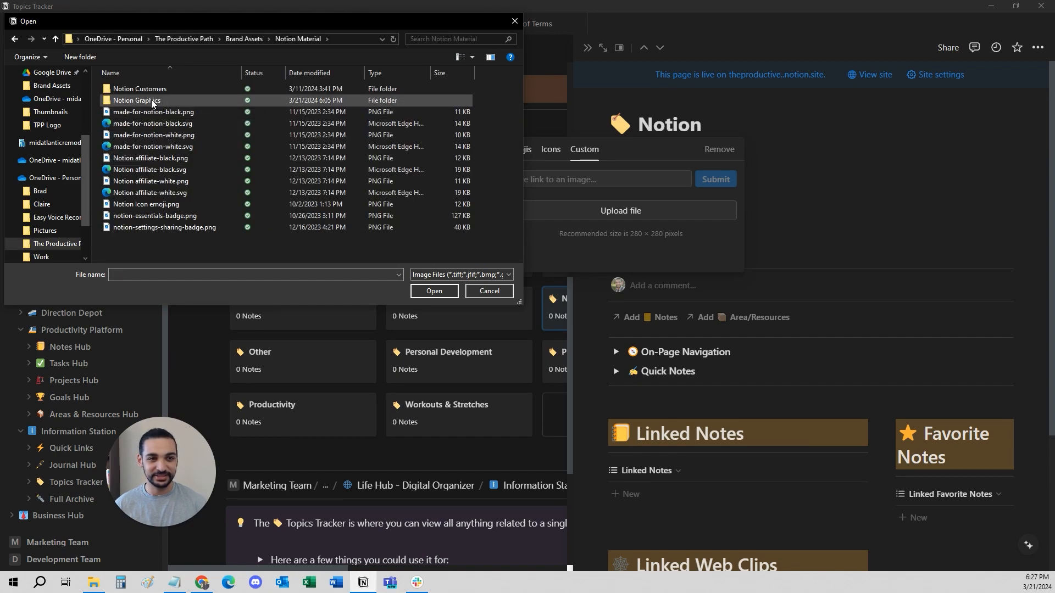
{"action": "double_click", "coordinate": [176, 209]}
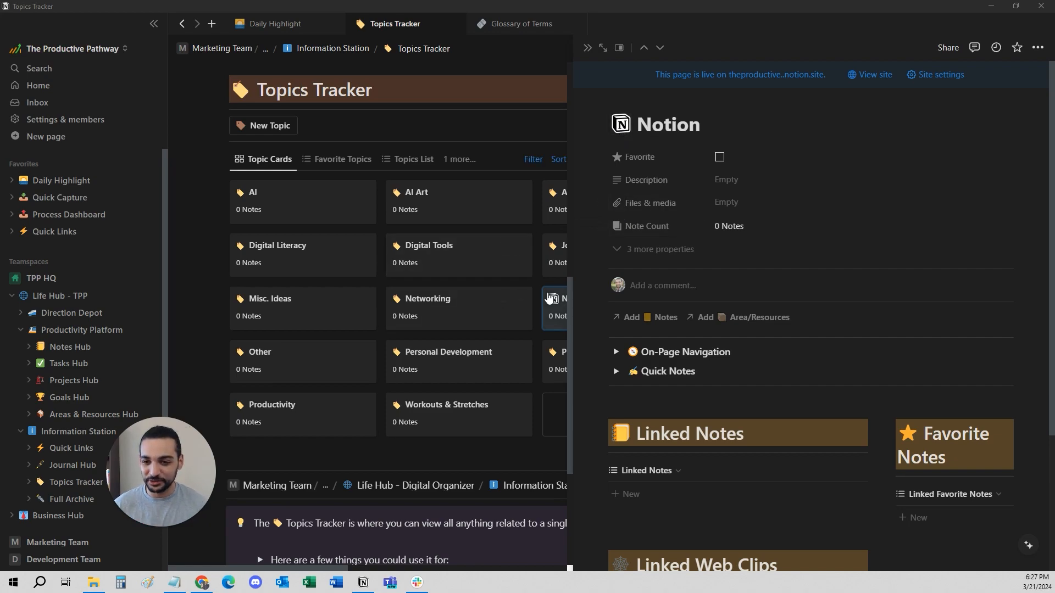
- Widen the Notion topic preview and link the existing note "Notion organization tips" to the topic's Notes relation
{"action": "left_click_drag", "start_coordinate": [573, 97], "coordinate": [518, 132]}
{"action": "scroll", "coordinate": [578, 271], "scroll_direction": "down", "scroll_amount": 1}
{"action": "left_click", "coordinate": [578, 271]}
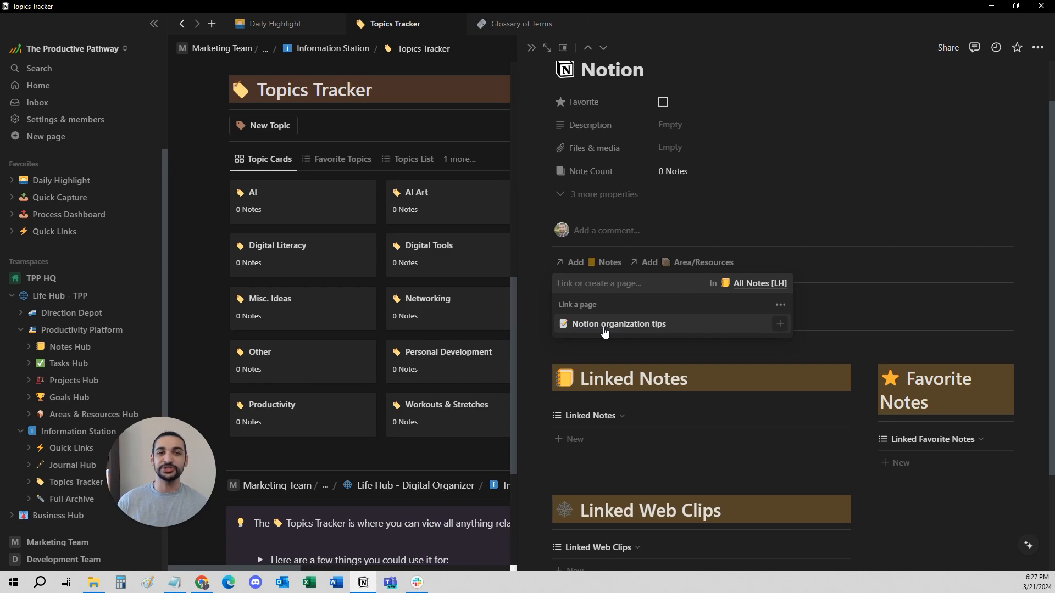
{"action": "left_click", "coordinate": [604, 329]}
{"action": "left_click", "coordinate": [653, 392]}
{"action": "scroll", "coordinate": [654, 385], "scroll_direction": "down", "scroll_amount": 2}
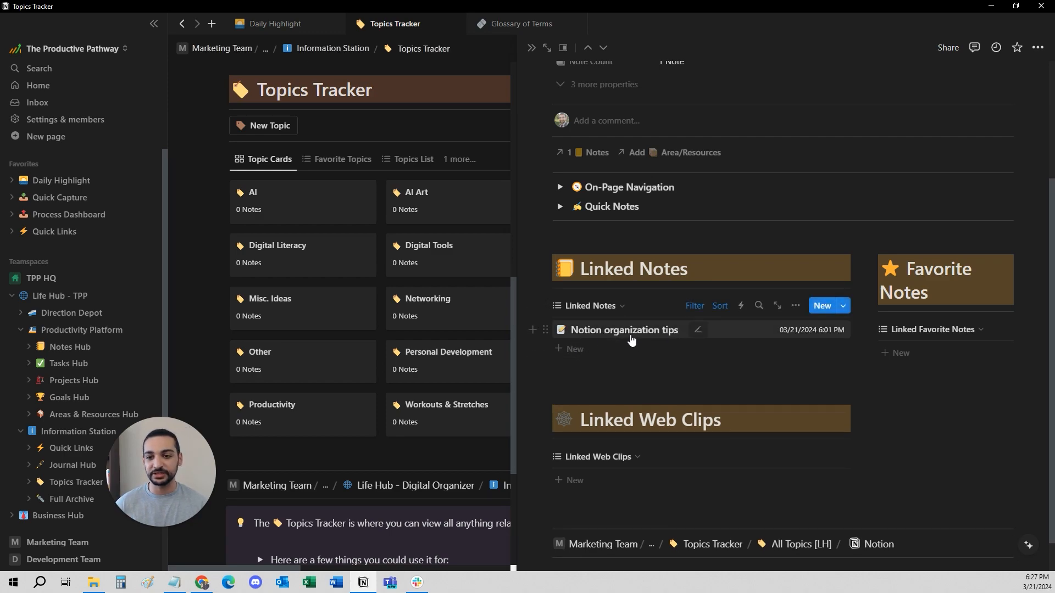
- Open the Notion topic as a full page, preview its linked note "Notion organization tips" and close the preview
{"action": "left_click", "coordinate": [545, 47]}
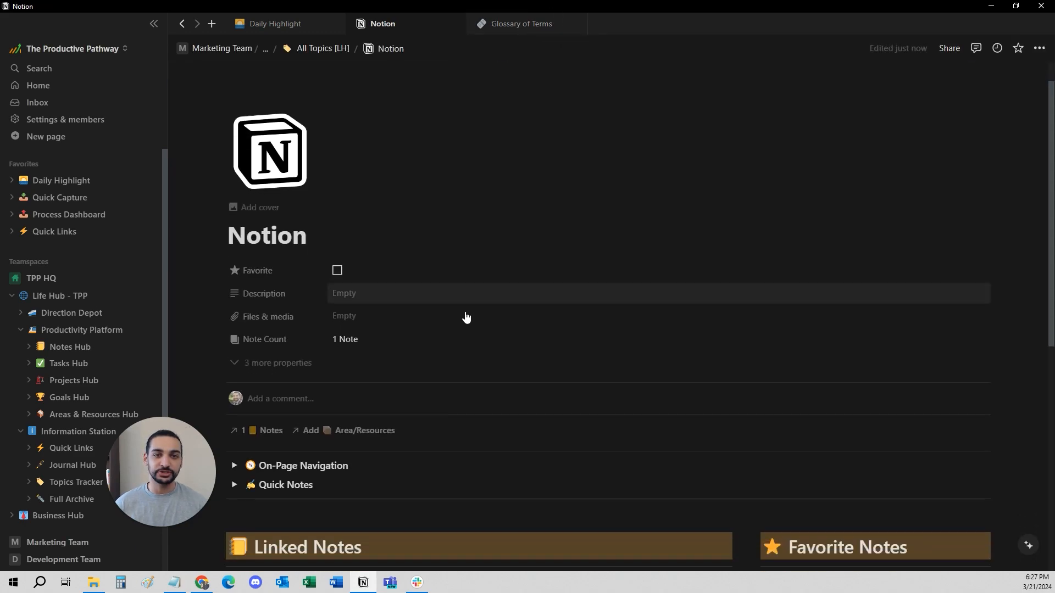
{"action": "scroll", "coordinate": [466, 317], "scroll_direction": "down", "scroll_amount": 7}
{"action": "left_click", "coordinate": [366, 236]}
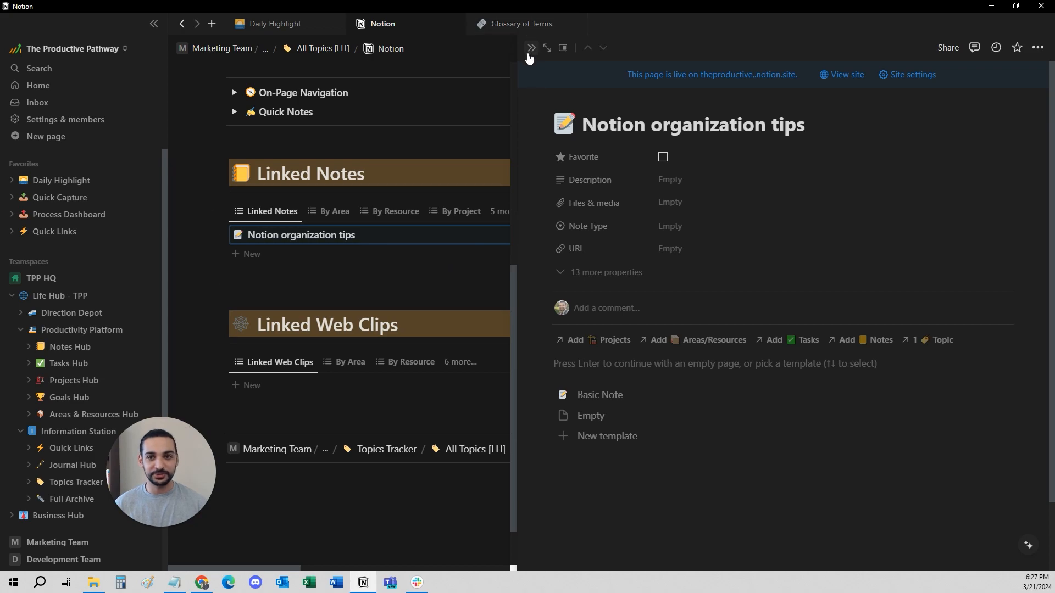
{"action": "left_click", "coordinate": [531, 48]}
{"action": "scroll", "coordinate": [634, 290], "scroll_direction": "up", "scroll_amount": 2}
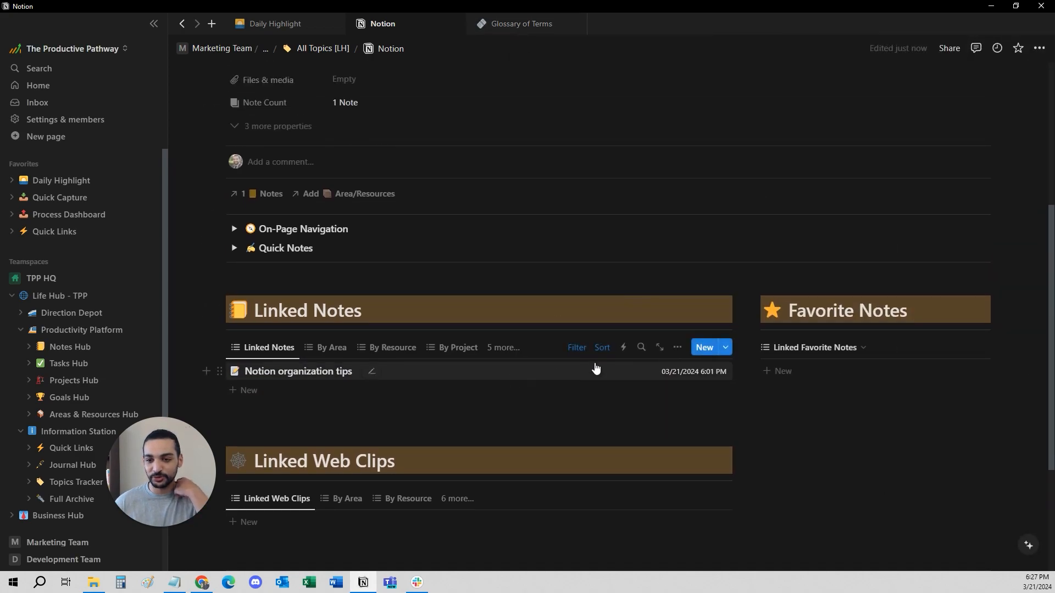
- Look at the Notion topic's Area/Resources relation and Files & media property, and show its three hidden properties
{"action": "scroll", "coordinate": [371, 250], "scroll_direction": "up", "scroll_amount": 1}
{"action": "left_click", "coordinate": [371, 250]}
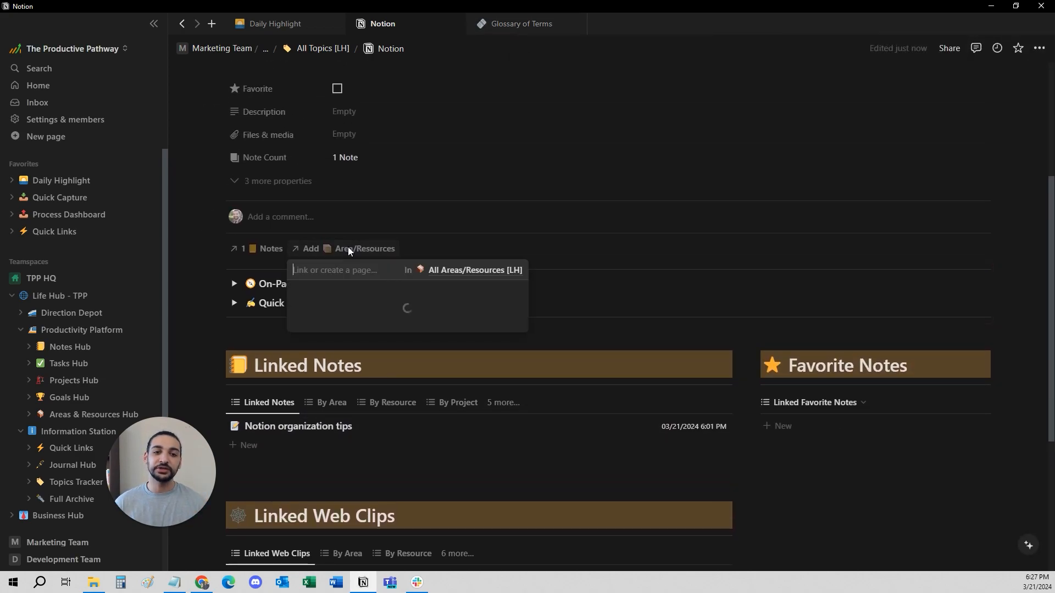
{"action": "left_click", "coordinate": [489, 198]}
{"action": "scroll", "coordinate": [468, 219], "scroll_direction": "up", "scroll_amount": 4}
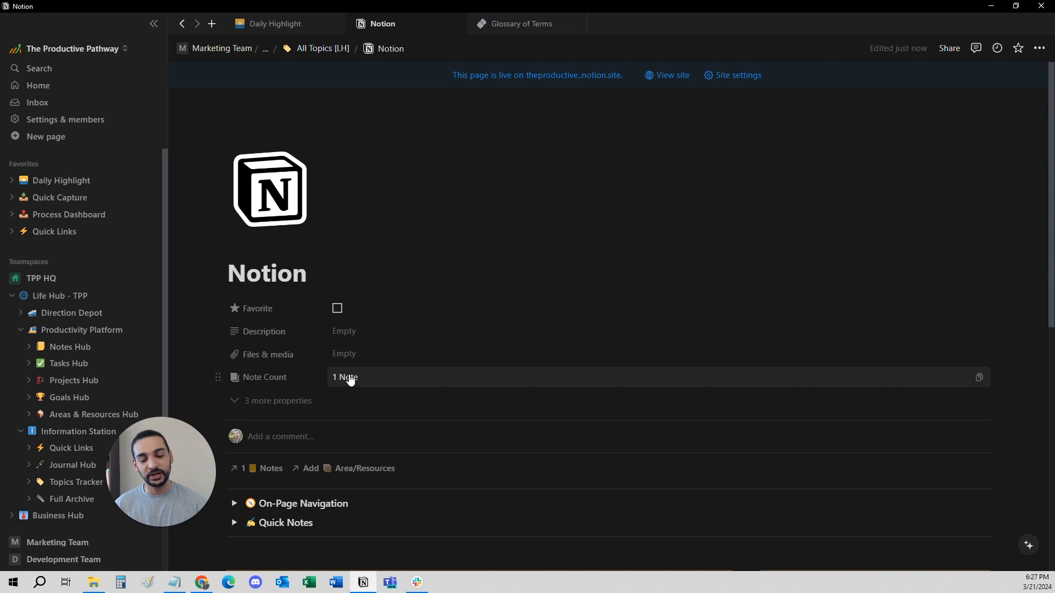
{"action": "left_click", "coordinate": [348, 354]}
{"action": "left_click", "coordinate": [413, 302]}
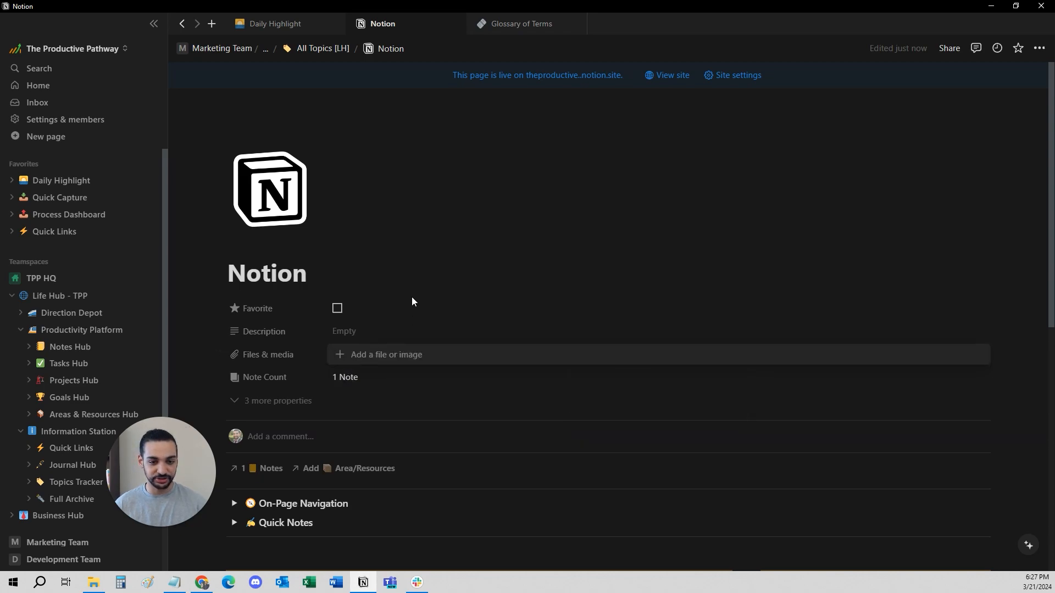
{"action": "scroll", "coordinate": [351, 334], "scroll_direction": "down", "scroll_amount": 2}
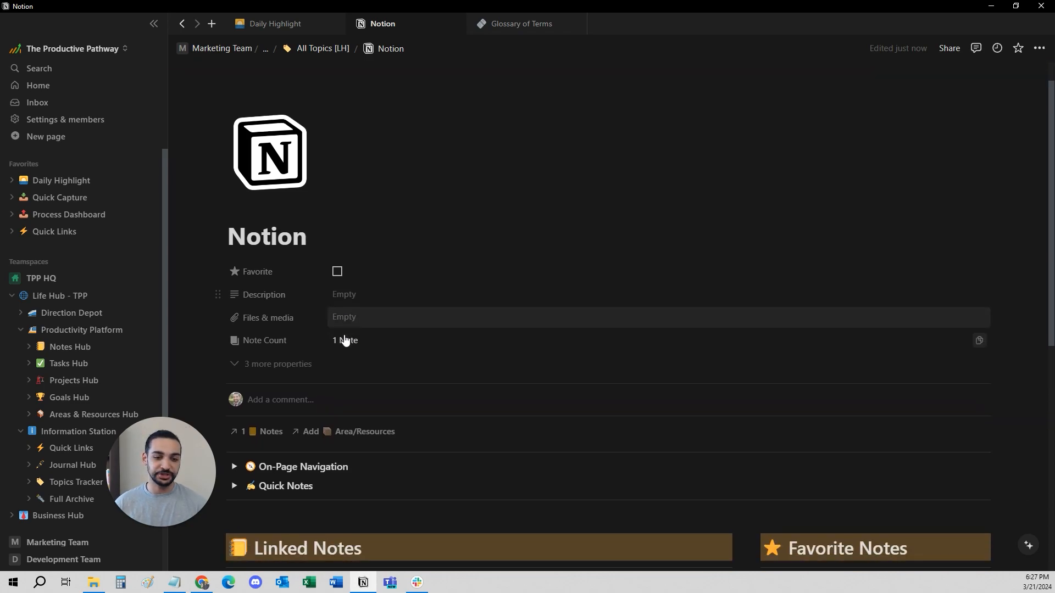
{"action": "left_click", "coordinate": [276, 291]}
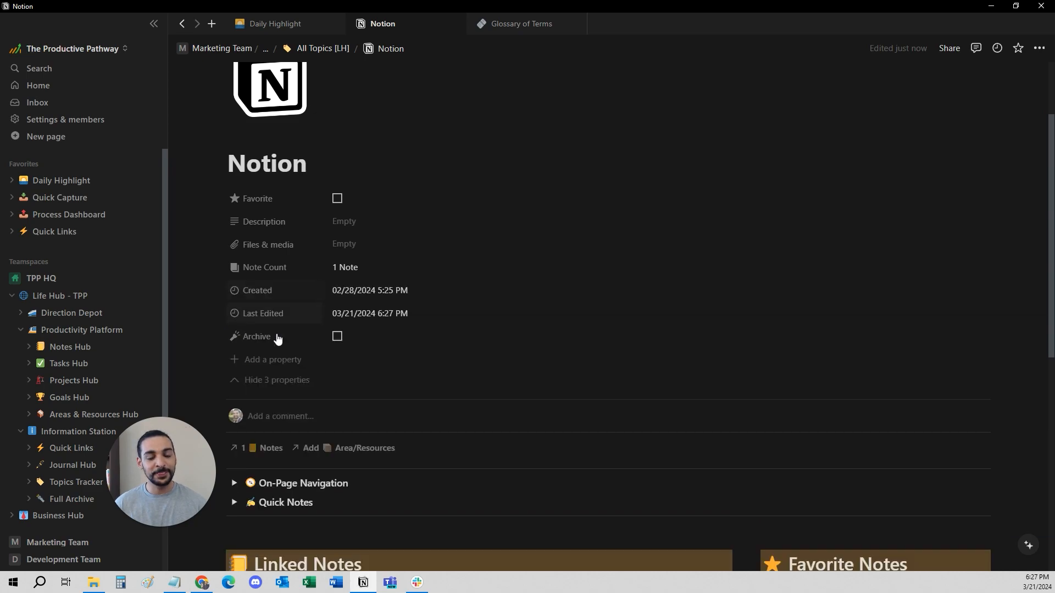
- Try setting up a new relation property to All Projects [LH] on the Notion topic and check the explanation of its backlink option
{"action": "left_click", "coordinate": [282, 361]}
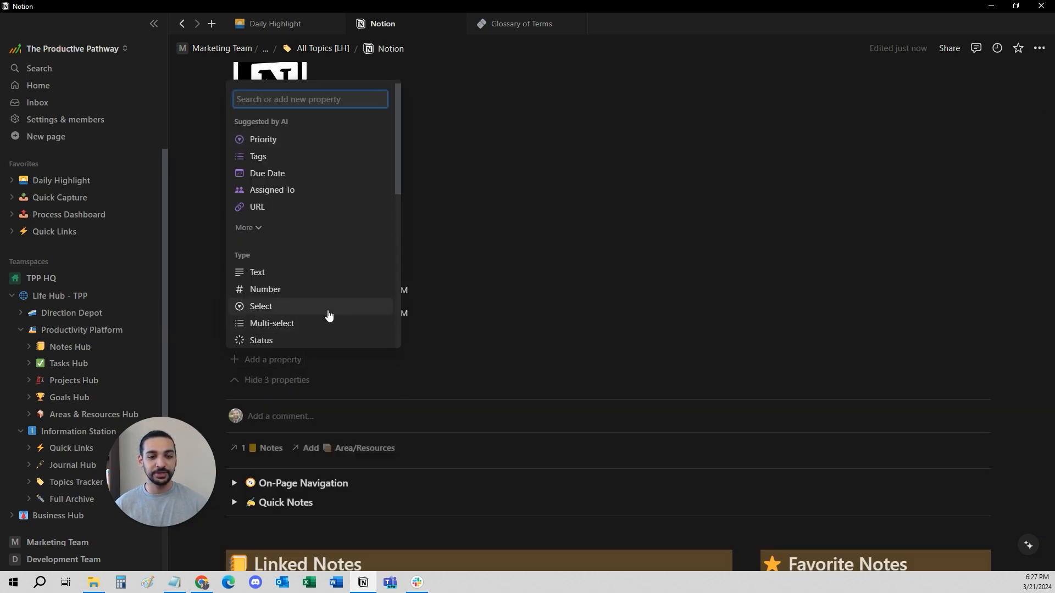
{"action": "scroll", "coordinate": [302, 296], "scroll_direction": "down", "scroll_amount": 3}
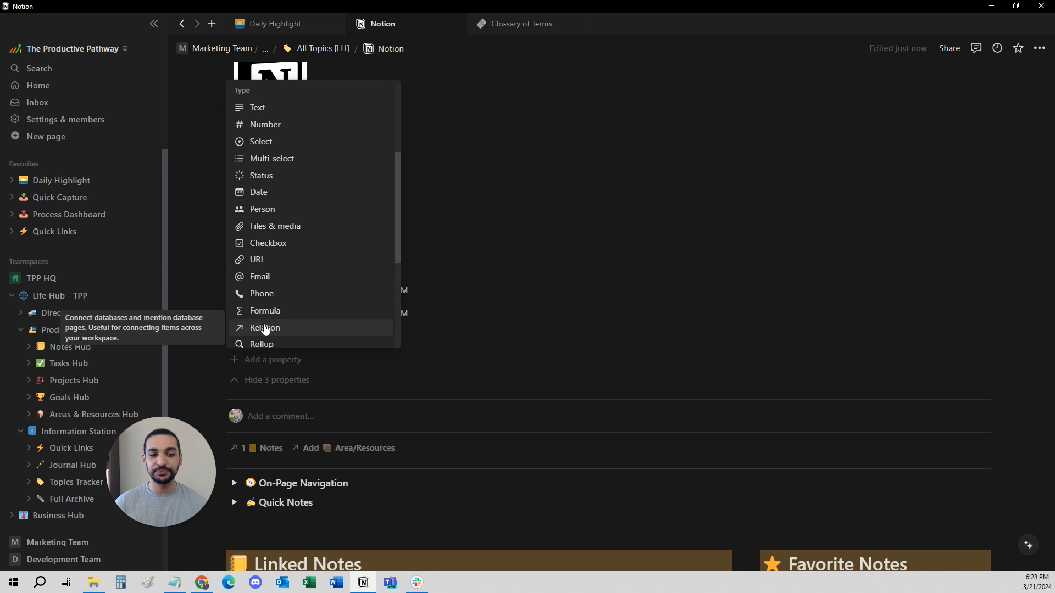
{"action": "left_click", "coordinate": [265, 328]}
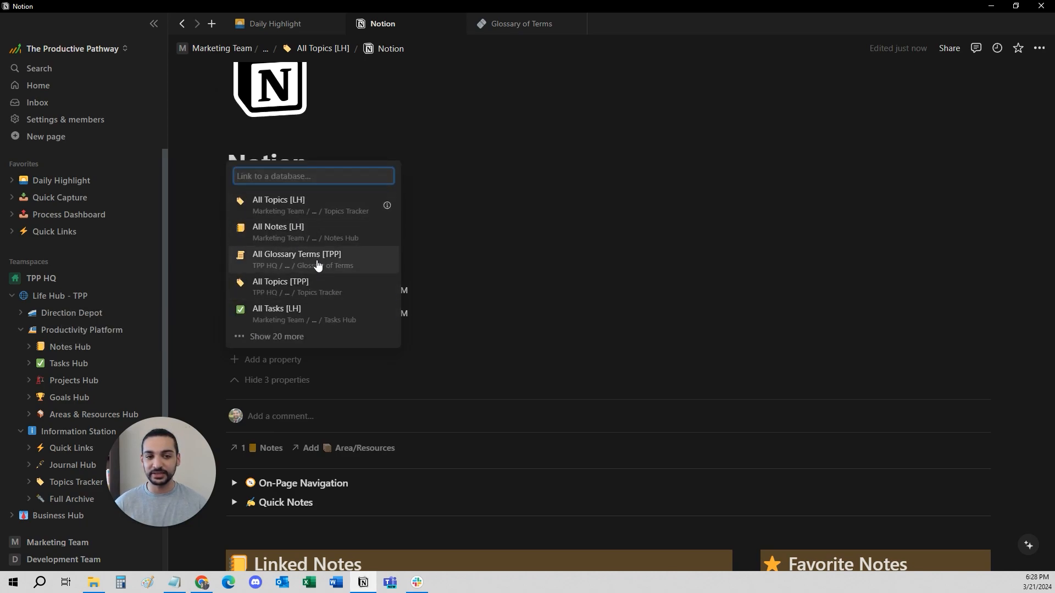
{"action": "type", "text": "PRT"}
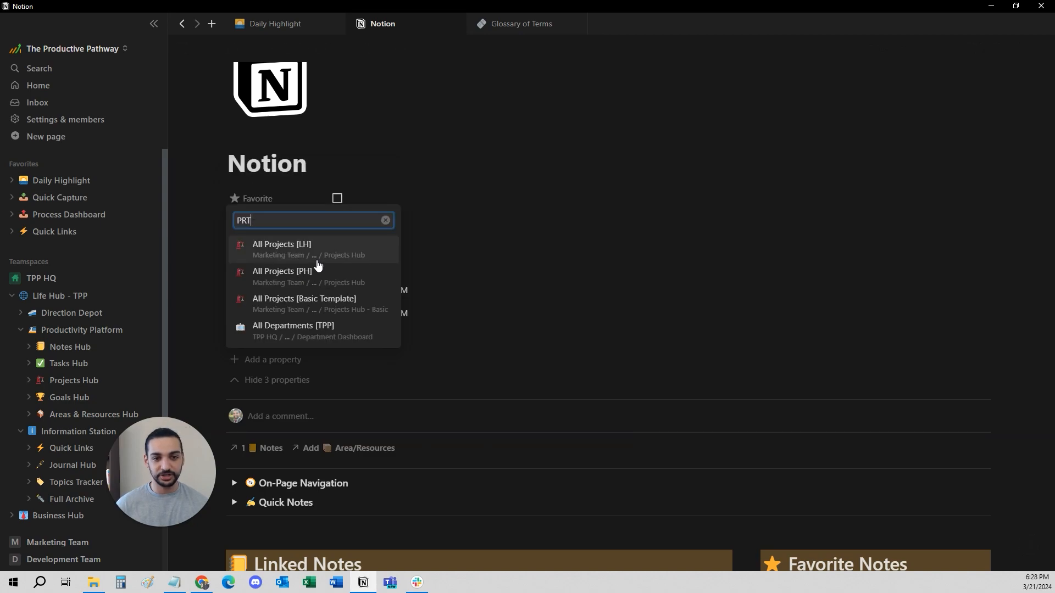
{"action": "left_click", "coordinate": [328, 251]}
{"action": "mouse_move", "coordinate": [334, 200]}
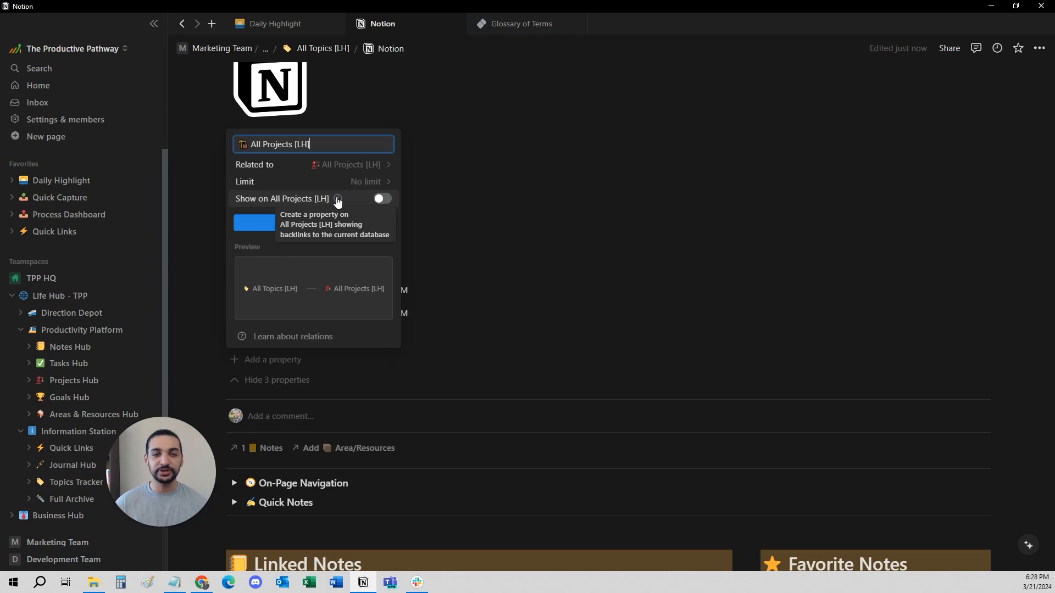
{"action": "left_click", "coordinate": [537, 172]}
- Look over the Notion topic's linked sections, return to the Topics Tracker page and view its topic cards
{"action": "scroll", "coordinate": [501, 242], "scroll_direction": "down", "scroll_amount": 5}
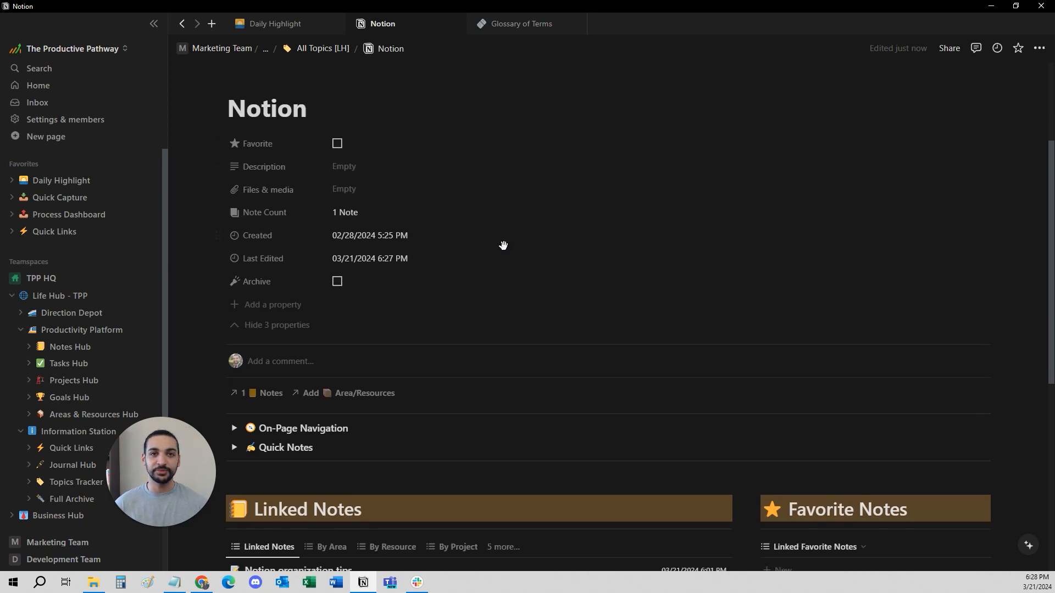
{"action": "scroll", "coordinate": [472, 247], "scroll_direction": "down", "scroll_amount": 3}
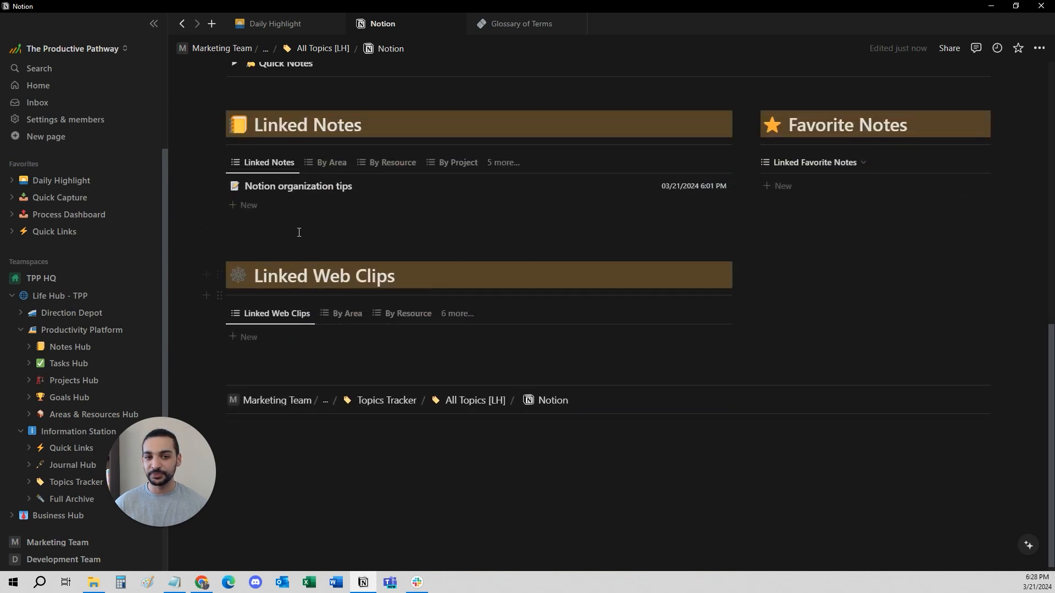
{"action": "scroll", "coordinate": [299, 232], "scroll_direction": "up", "scroll_amount": 10}
{"action": "left_click", "coordinate": [265, 49]}
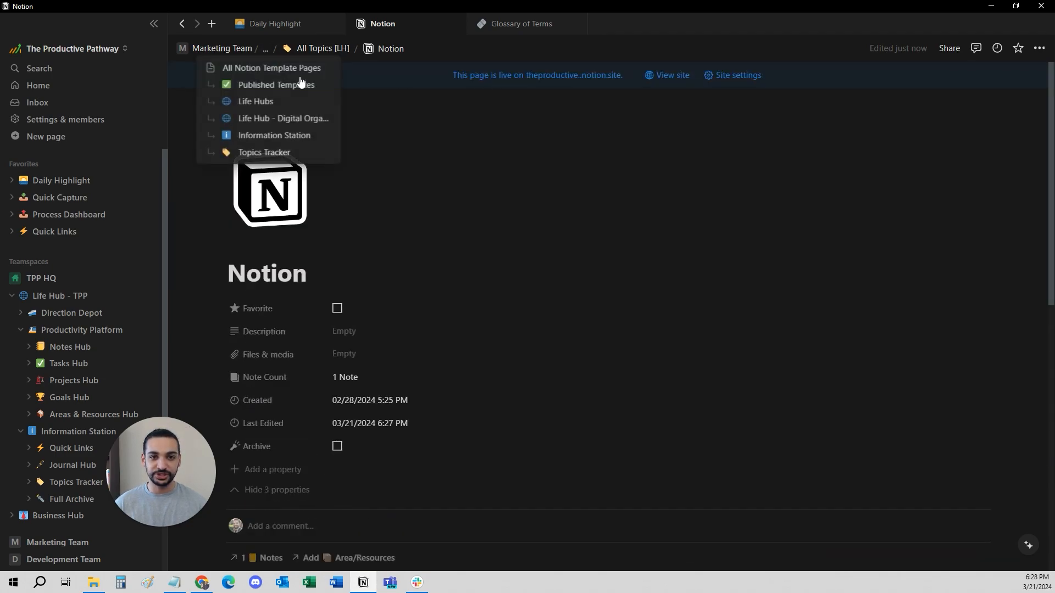
{"action": "left_click", "coordinate": [263, 152]}
{"action": "scroll", "coordinate": [496, 190], "scroll_direction": "down", "scroll_amount": 3}
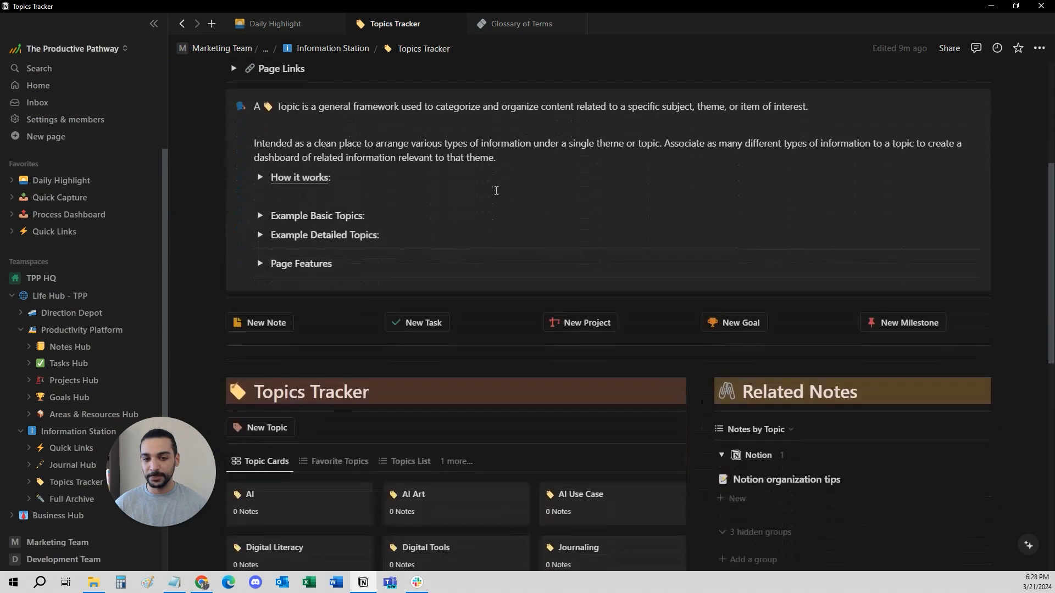
{"action": "scroll", "coordinate": [496, 191], "scroll_direction": "down", "scroll_amount": 5}
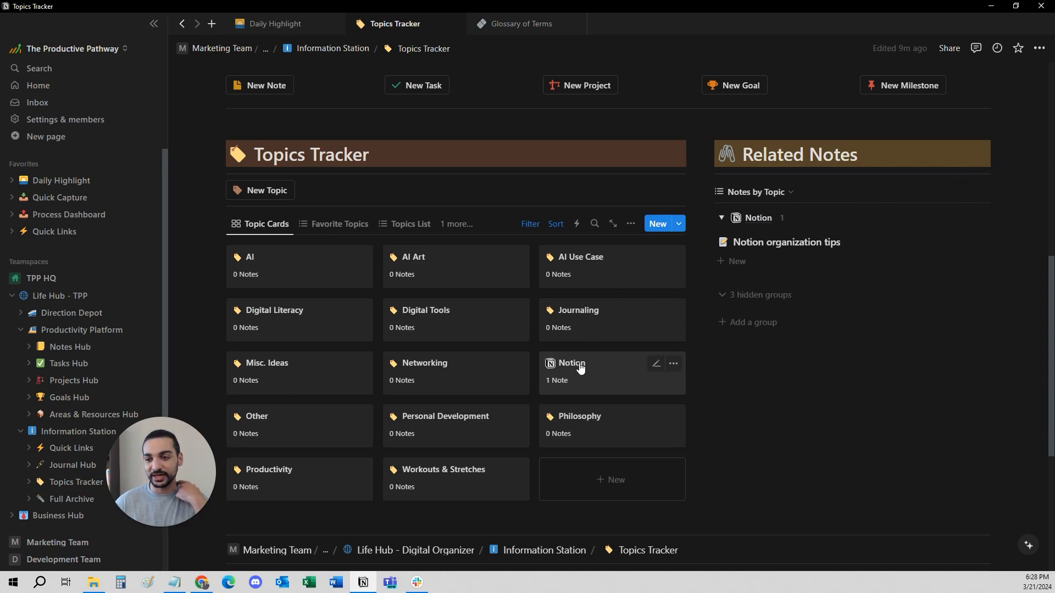
- Check the note listed under the Notion group in Related Notes, leaving the group collapsed, and look over the topic cards
{"action": "left_click", "coordinate": [723, 219]}
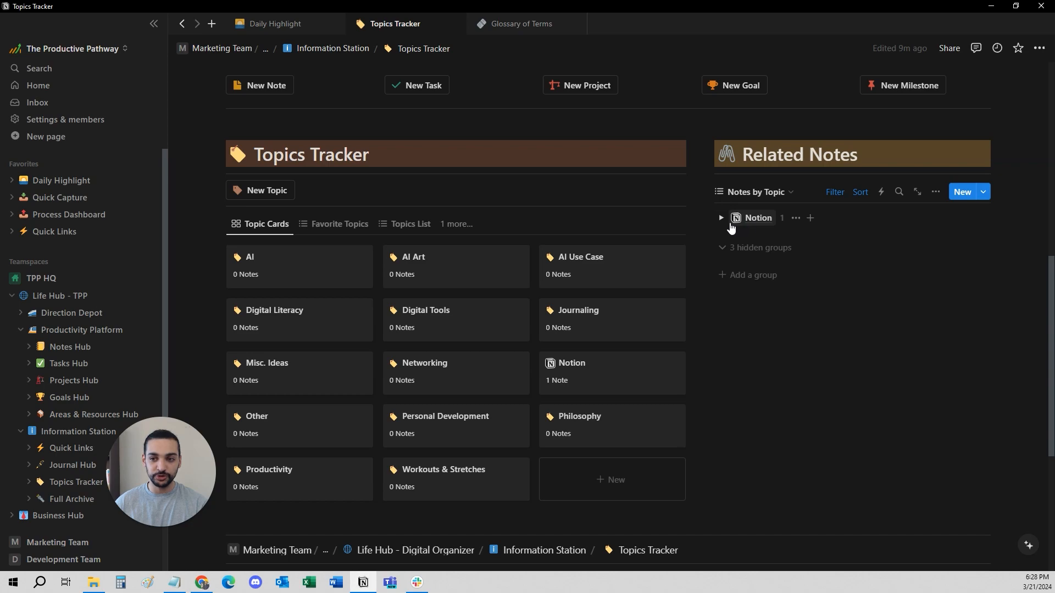
{"action": "left_click", "coordinate": [720, 220]}
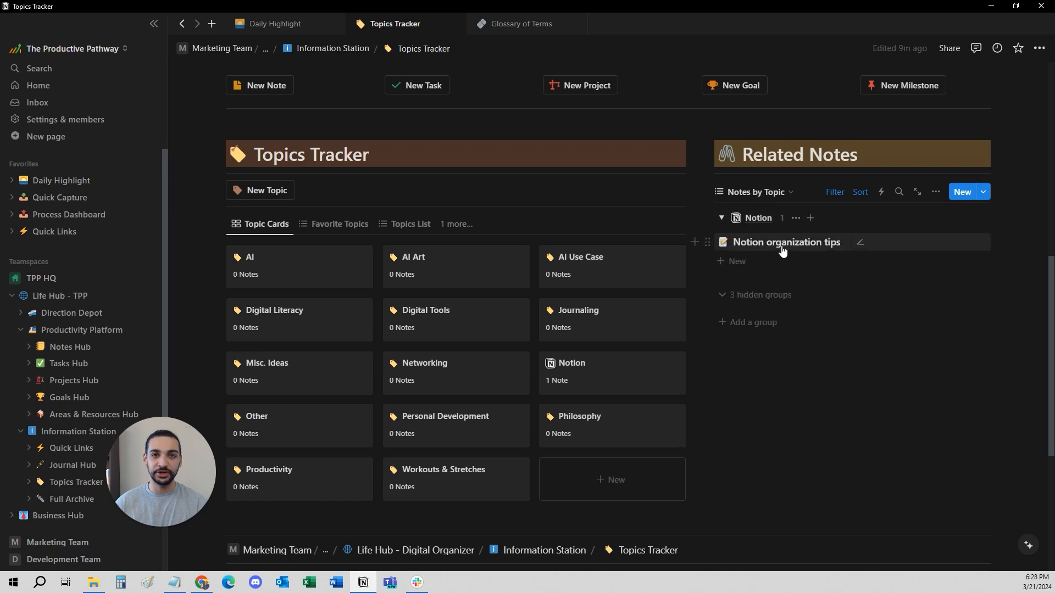
{"action": "left_click", "coordinate": [722, 219]}
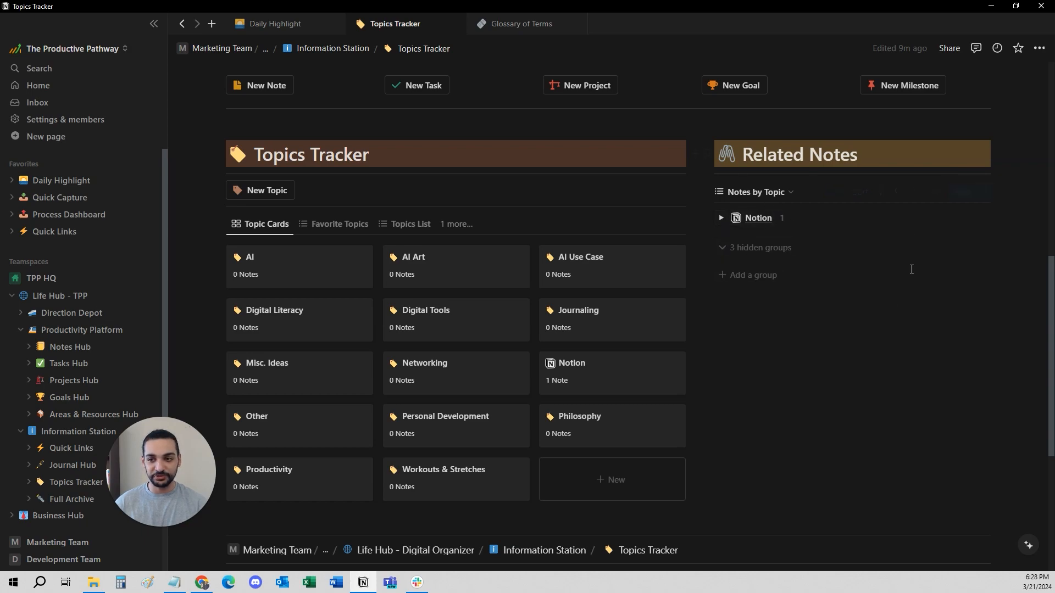
{"action": "scroll", "coordinate": [586, 316], "scroll_direction": "down", "scroll_amount": 2}
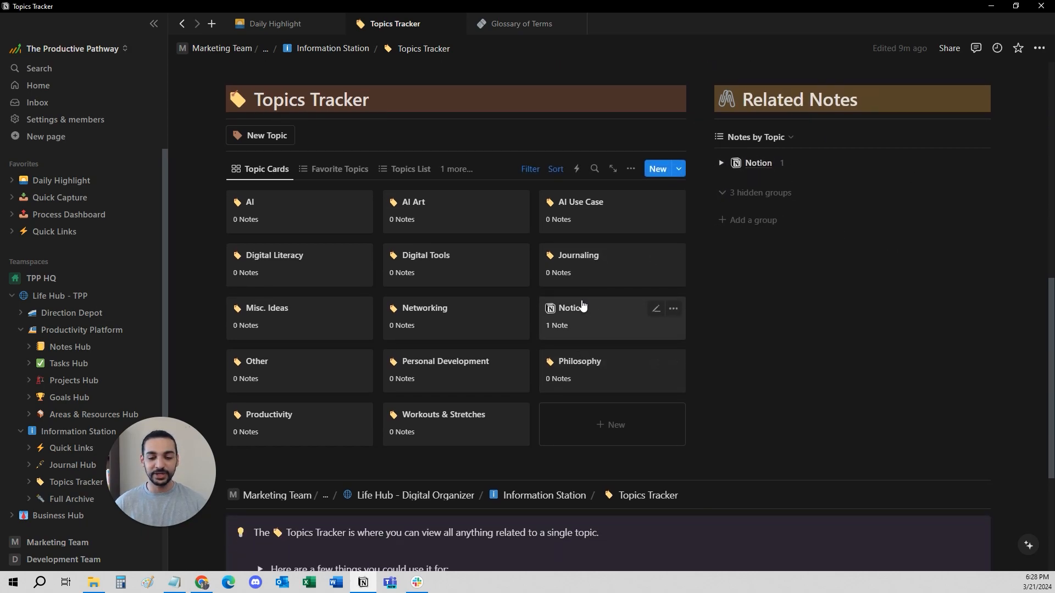
{"action": "scroll", "coordinate": [585, 316], "scroll_direction": "up", "scroll_amount": 2}
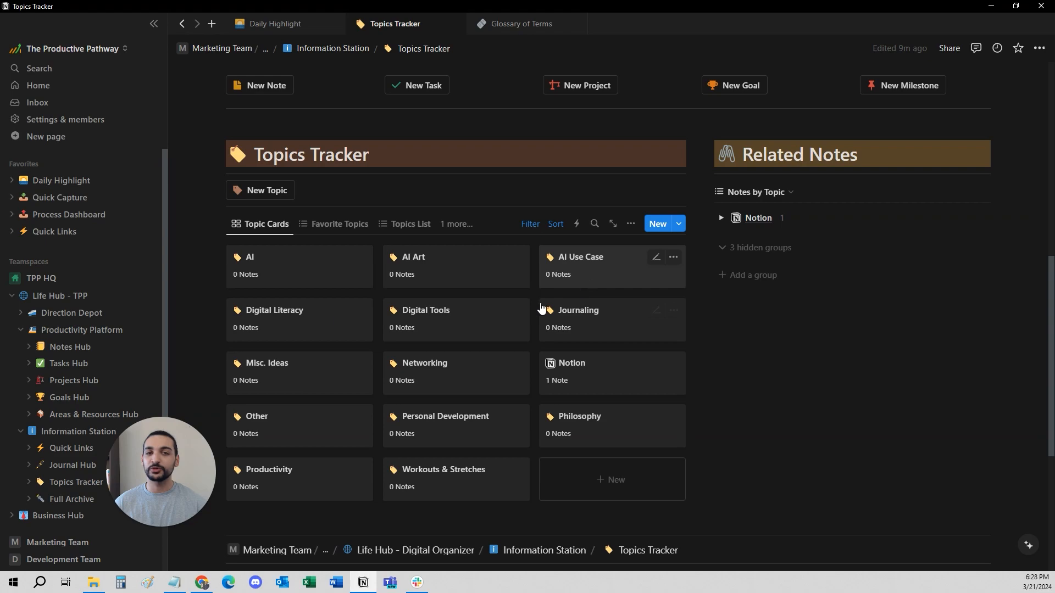
- Create a new topic in the Topics Tracker and name it "Reviews & testimonials"
{"action": "scroll", "coordinate": [390, 277], "scroll_direction": "up", "scroll_amount": 1}
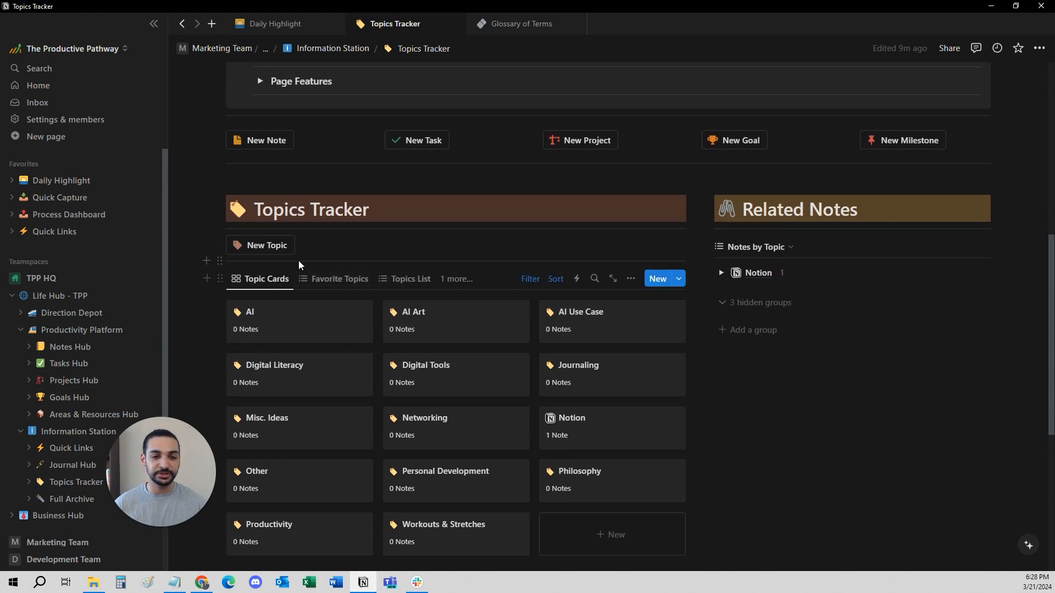
{"action": "left_click", "coordinate": [277, 250]}
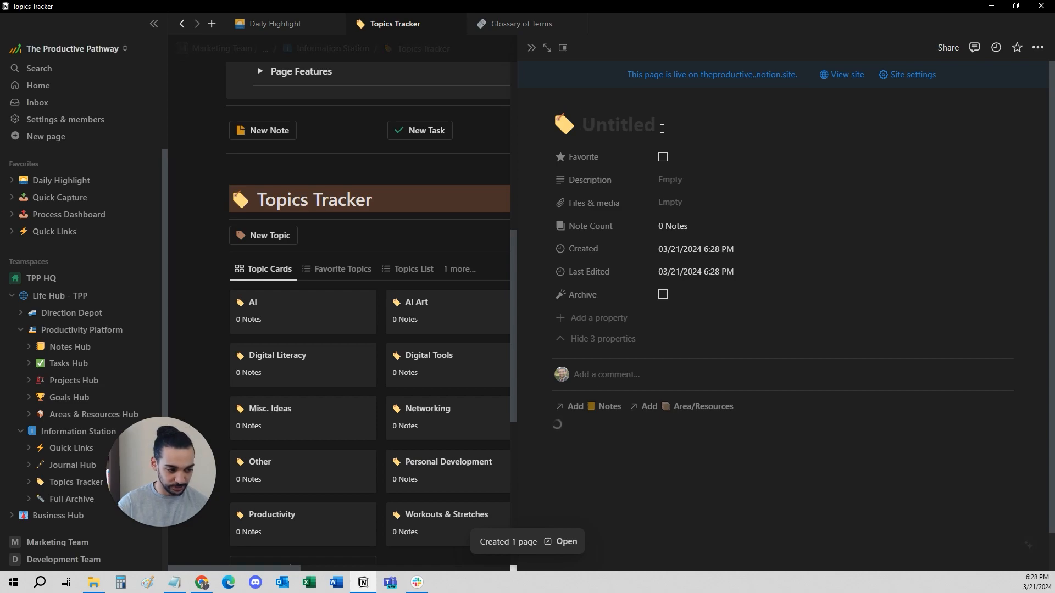
{"action": "type", "text": "tEMPLATE"}
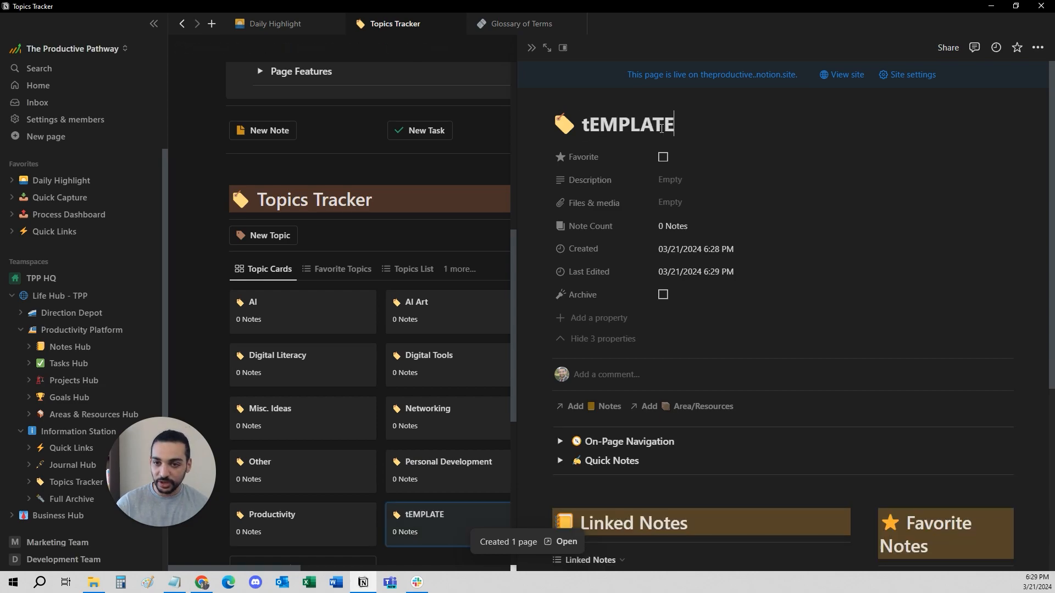
{"action": "double_click", "coordinate": [662, 128]}
{"action": "type", "text": "rE"}
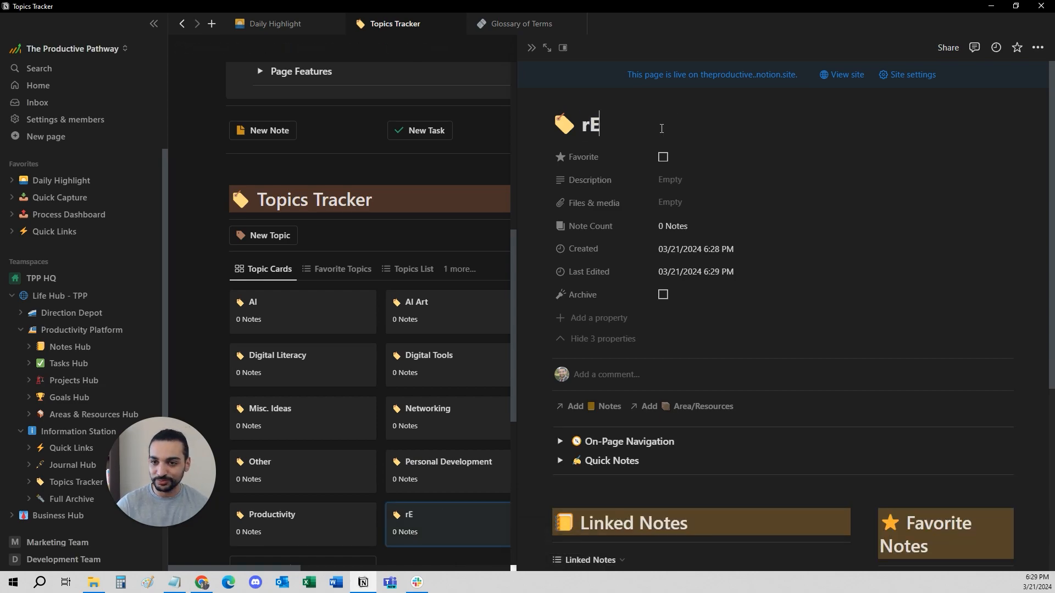
{"action": "key", "text": "BackSpace"}
{"action": "key", "text": "BackSpace"}
{"action": "type", "text": "Reviews "}
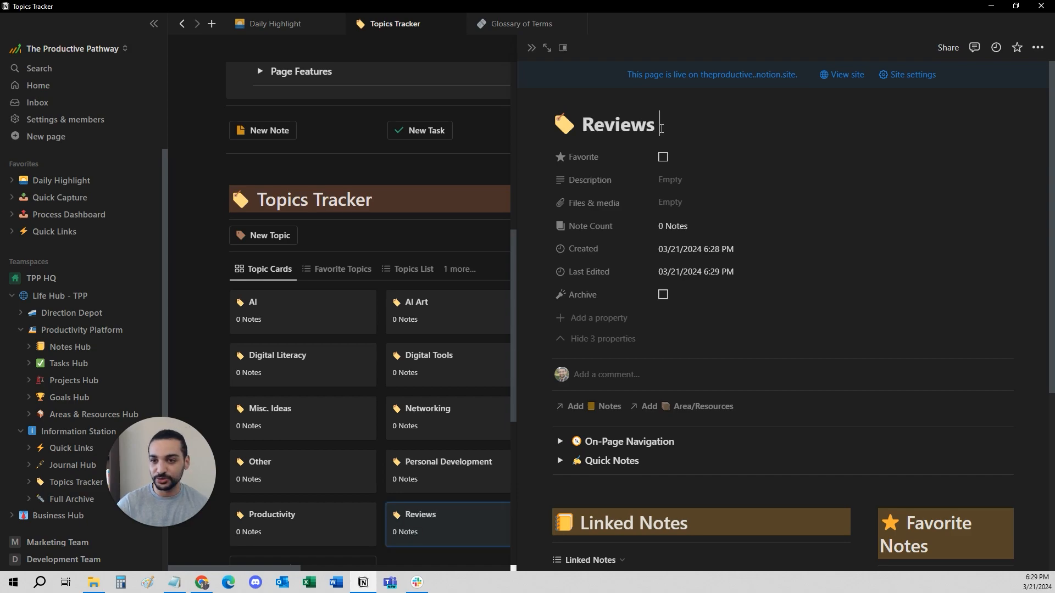
{"action": "type", "text": "& testi"}
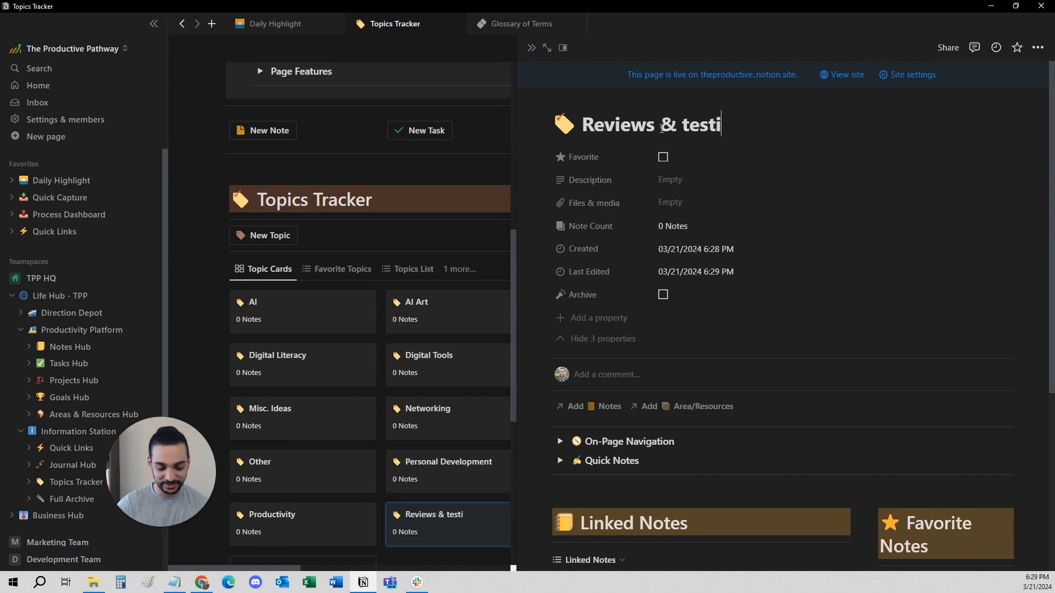
{"action": "type", "text": "monials"}
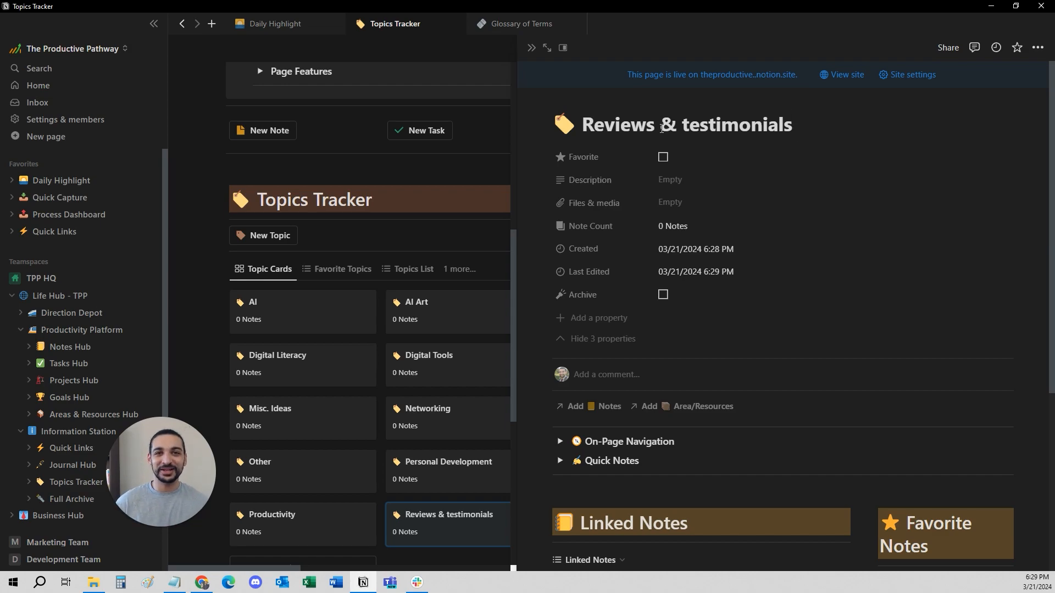
- Look over the "Reviews & testimonials" topic's linked sections, close its preview and return to the explanation above the tracker
{"action": "scroll", "coordinate": [648, 358], "scroll_direction": "down", "scroll_amount": 5}
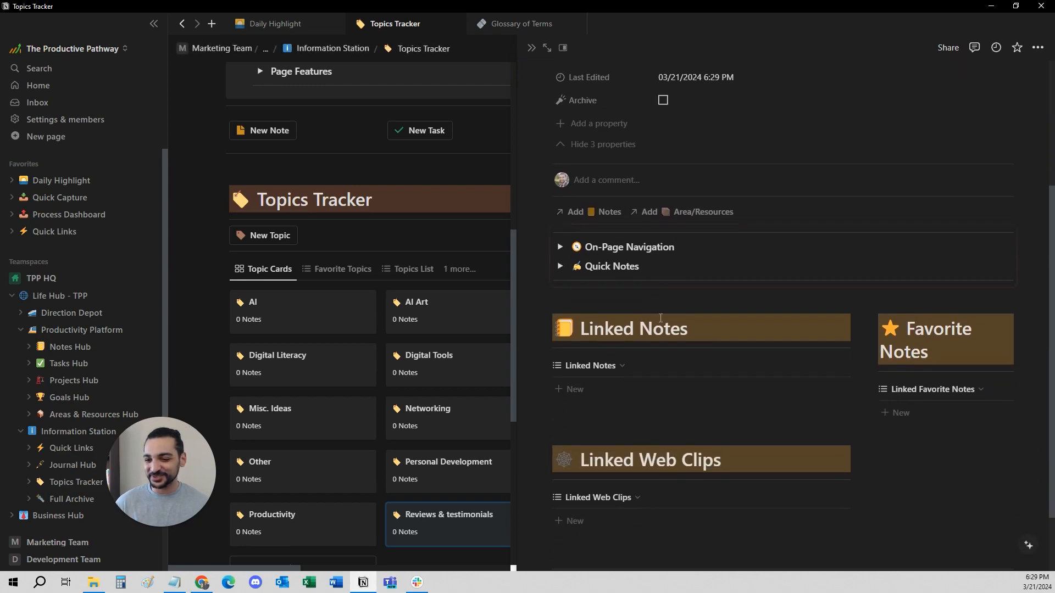
{"action": "scroll", "coordinate": [643, 253], "scroll_direction": "up", "scroll_amount": 5}
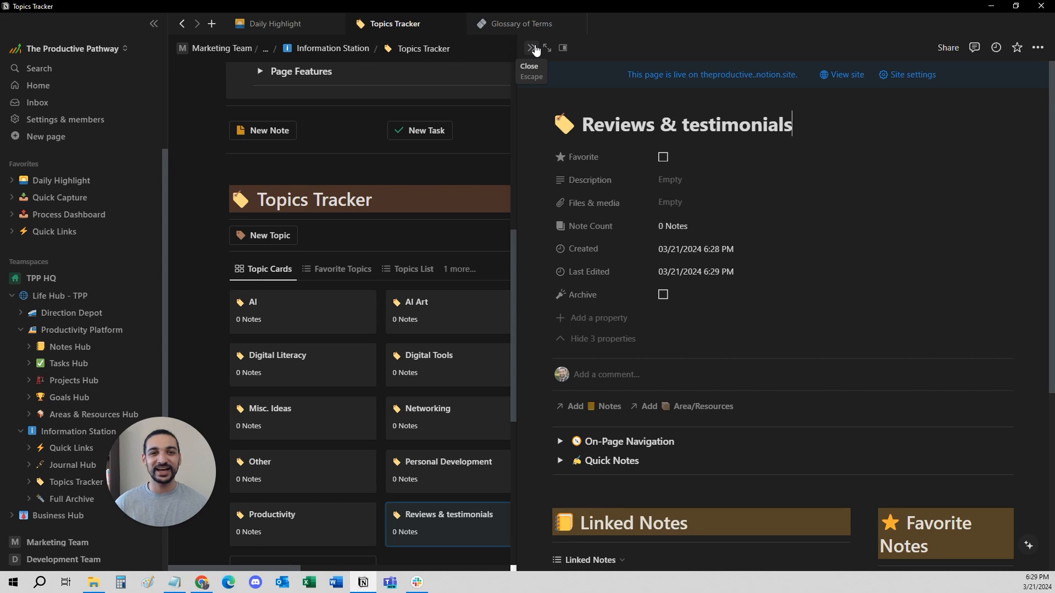
{"action": "left_click", "coordinate": [530, 48]}
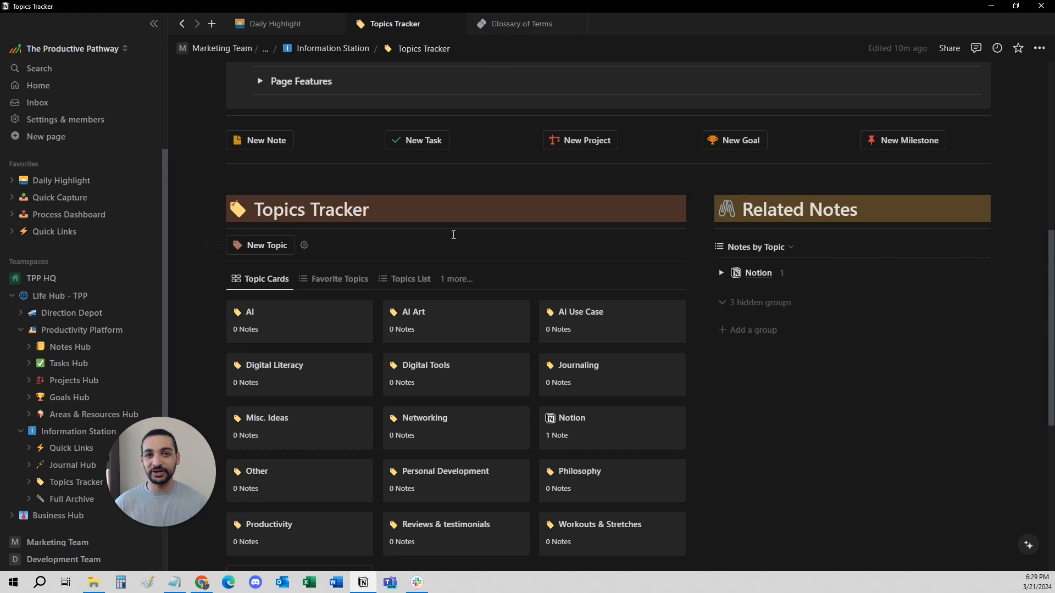
{"action": "scroll", "coordinate": [454, 232], "scroll_direction": "up", "scroll_amount": 2}
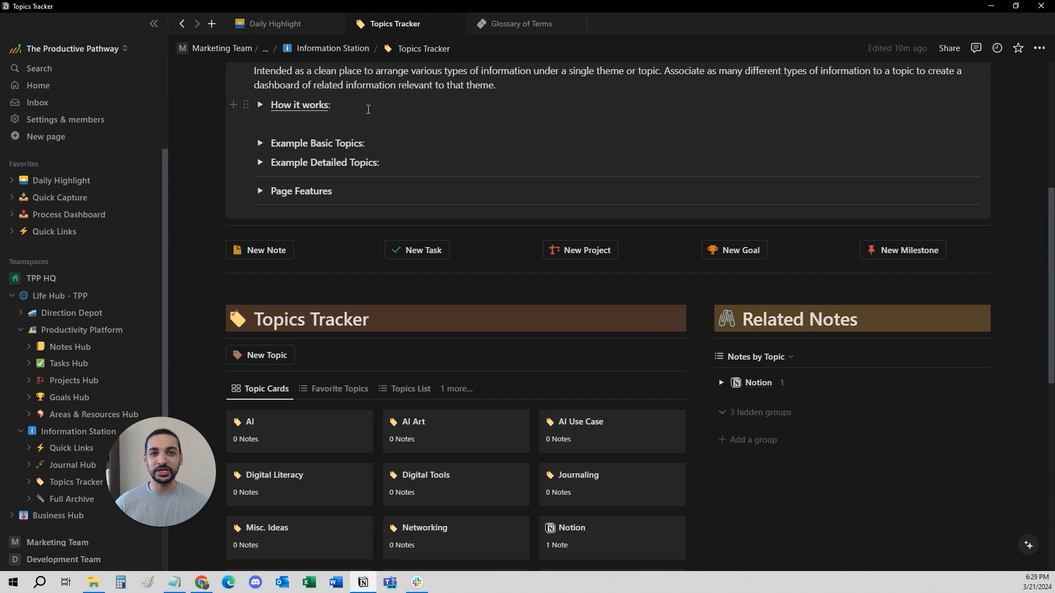